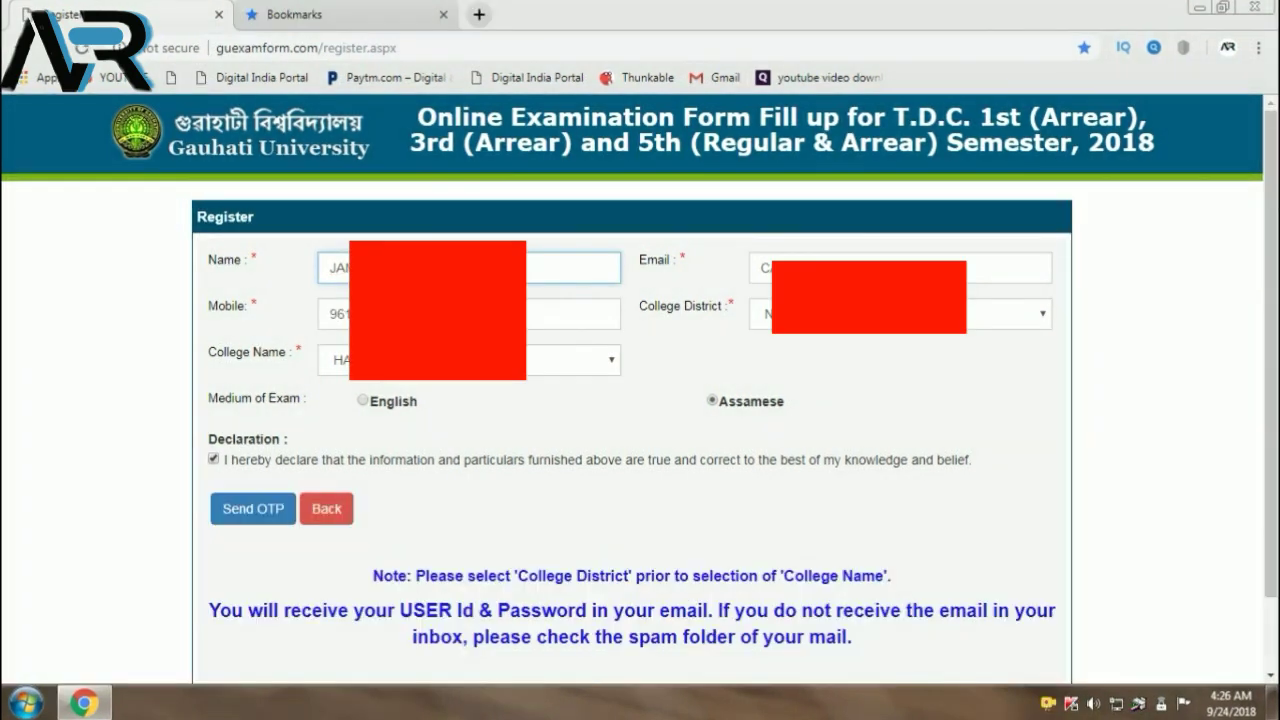
Request an OTP for the filled registration form's mobile number.
left_click(575, 314)
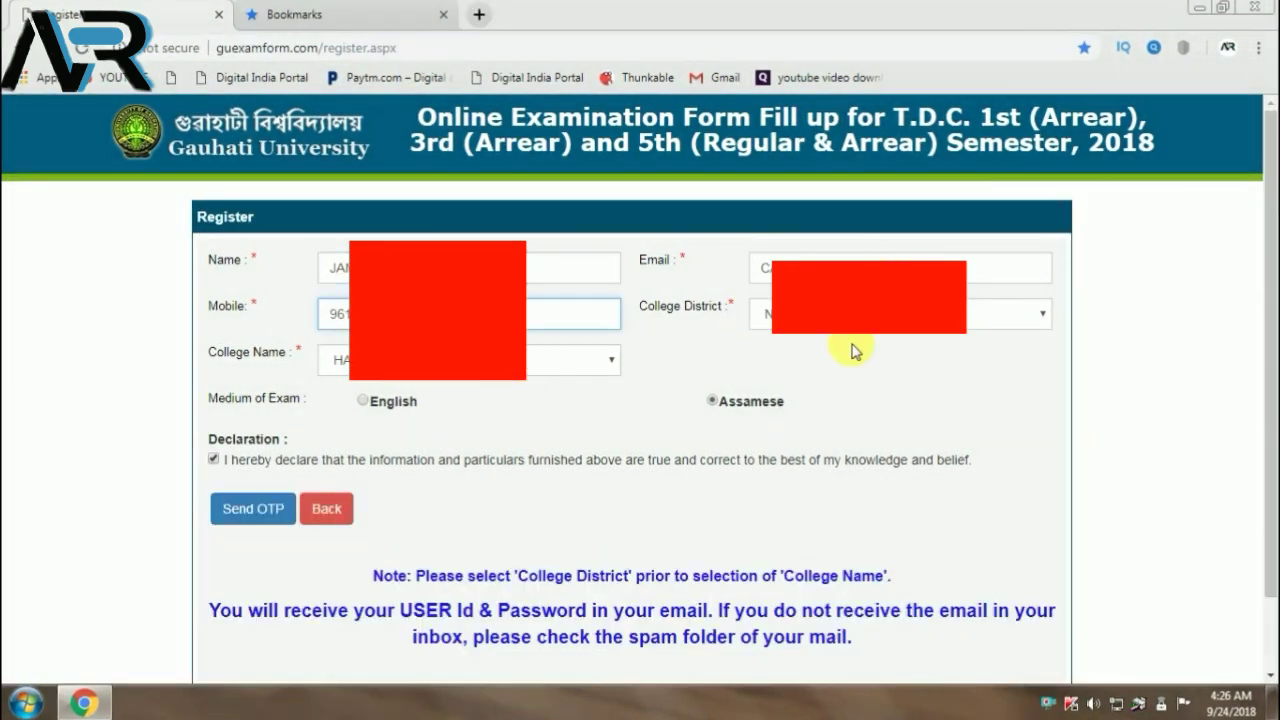
left_click(265, 510)
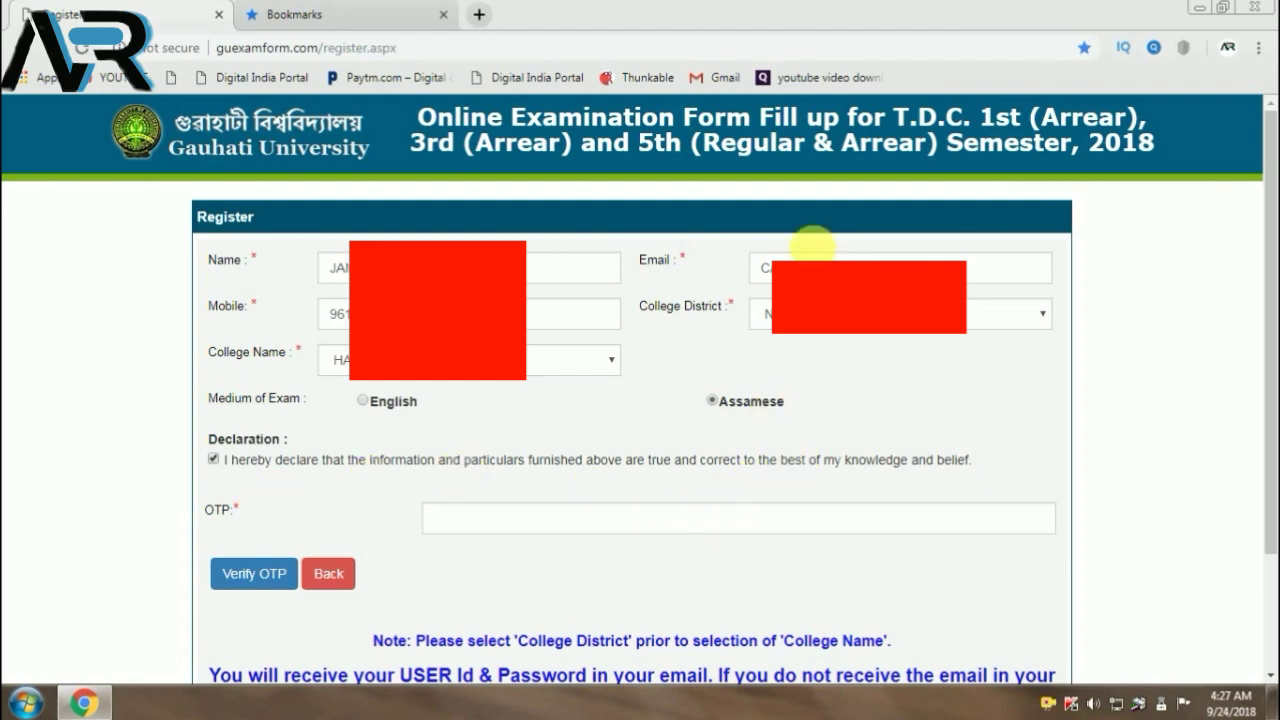
left_click(1258, 48)
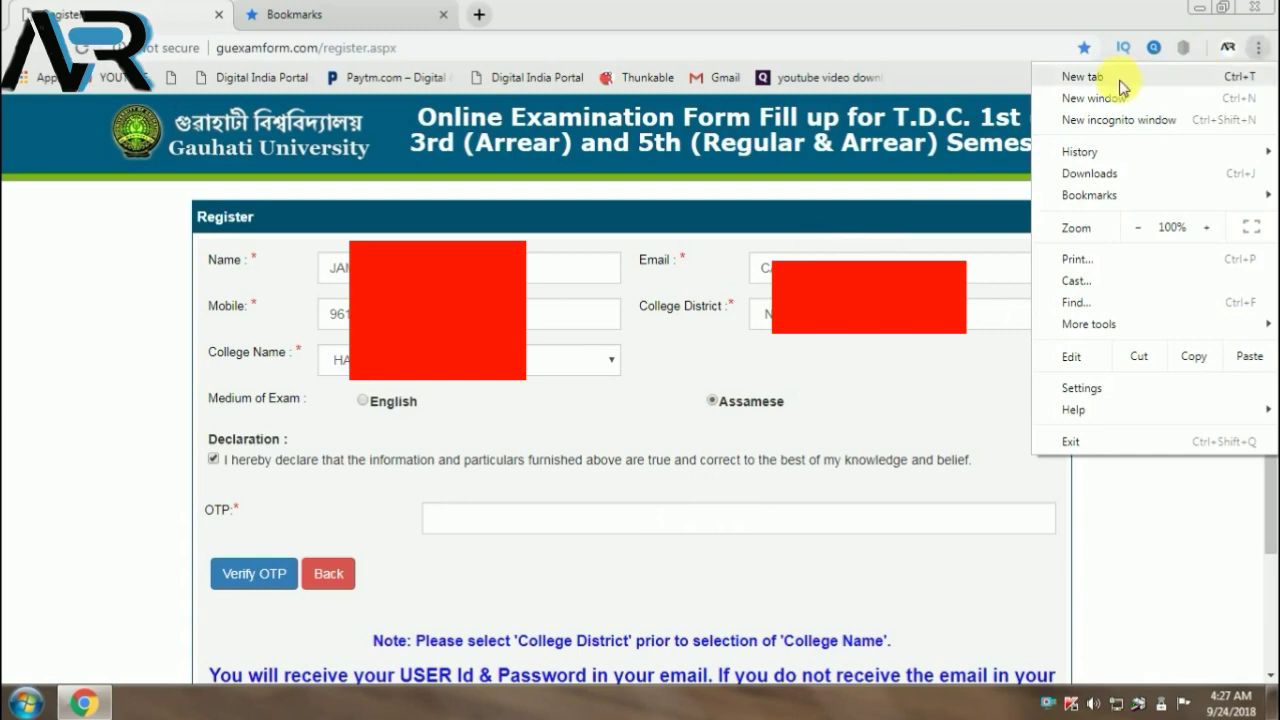
Open Gmail in a new tab, close the Bookmarks page, and open the second account's inbox.
left_click(1090, 78)
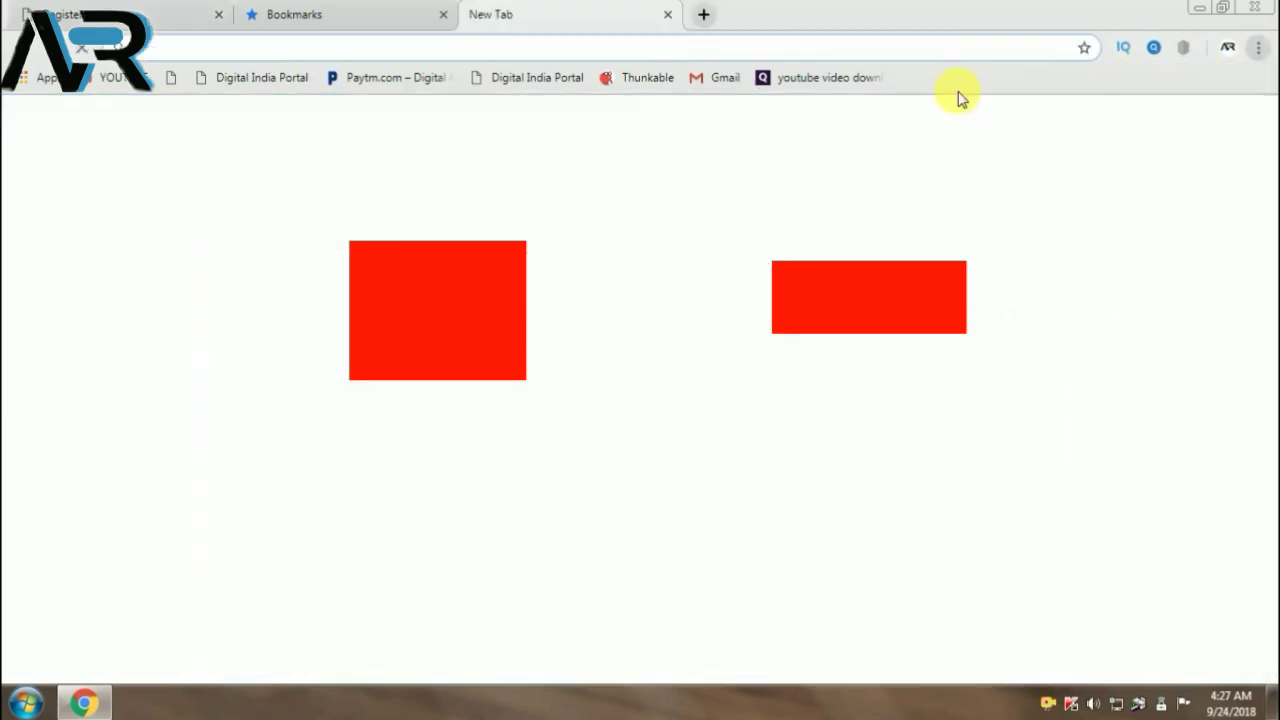
left_click(727, 86)
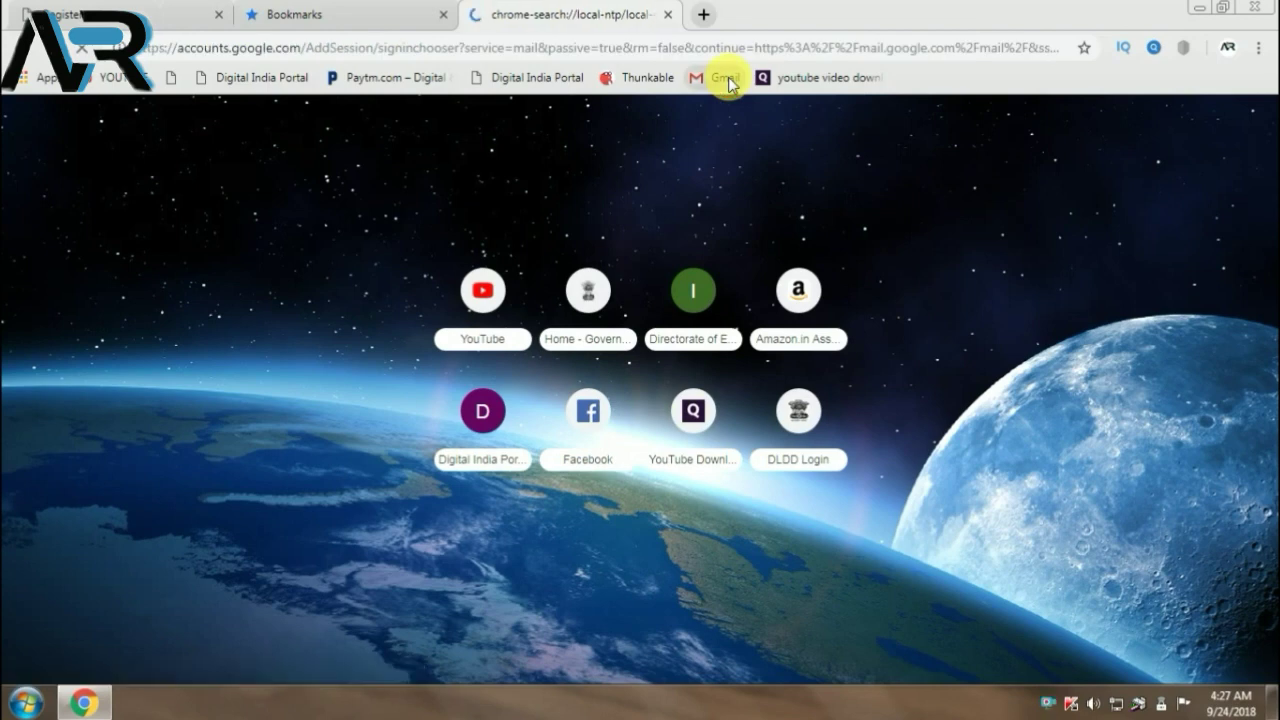
left_click(340, 14)
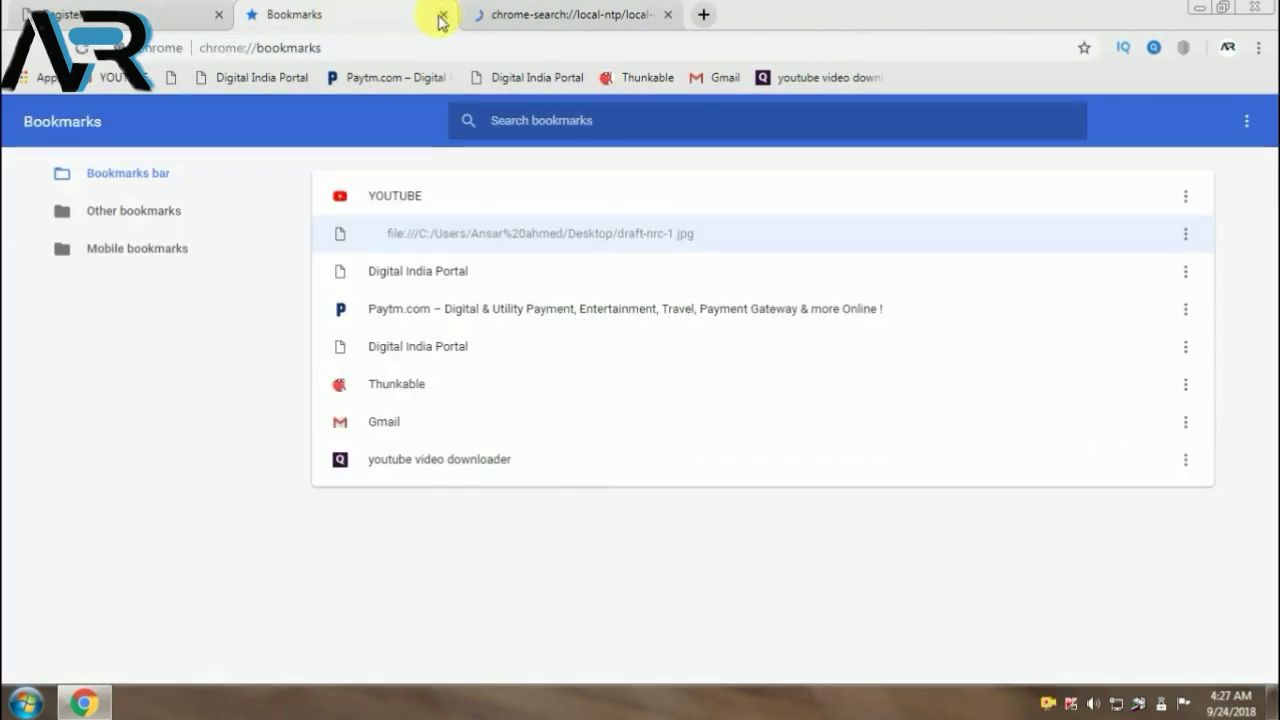
left_click(443, 14)
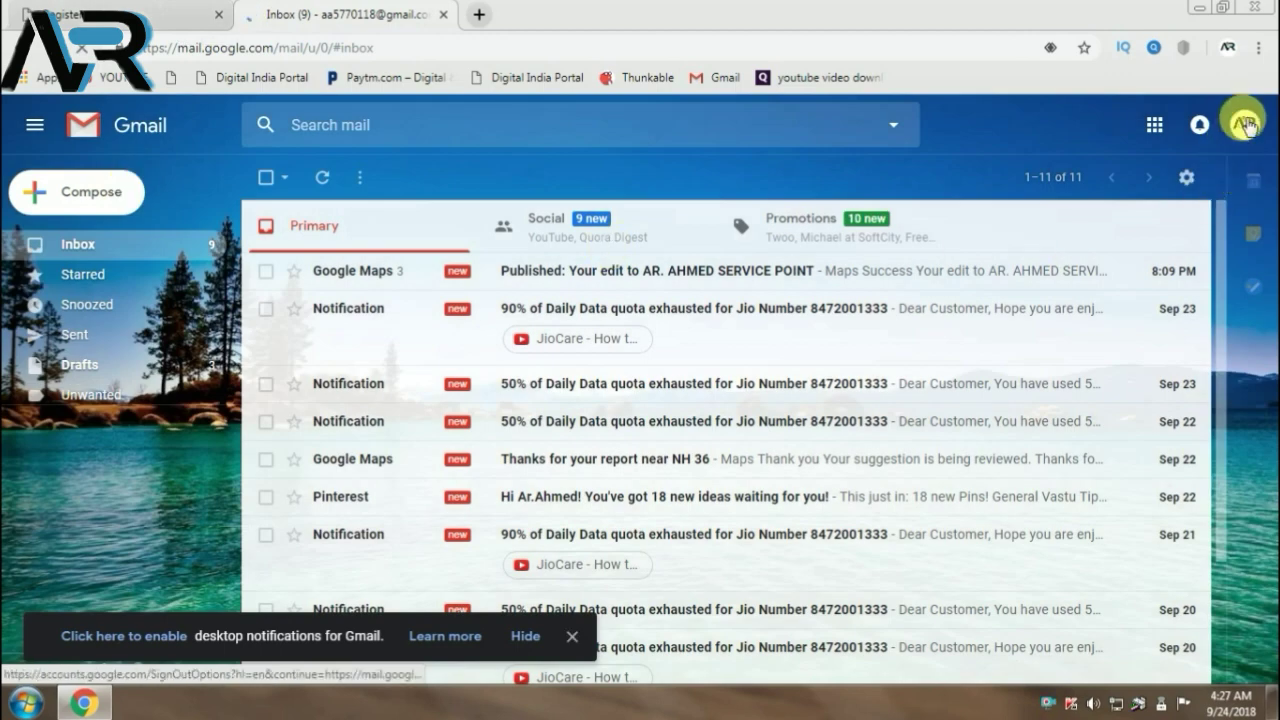
left_click(1243, 124)
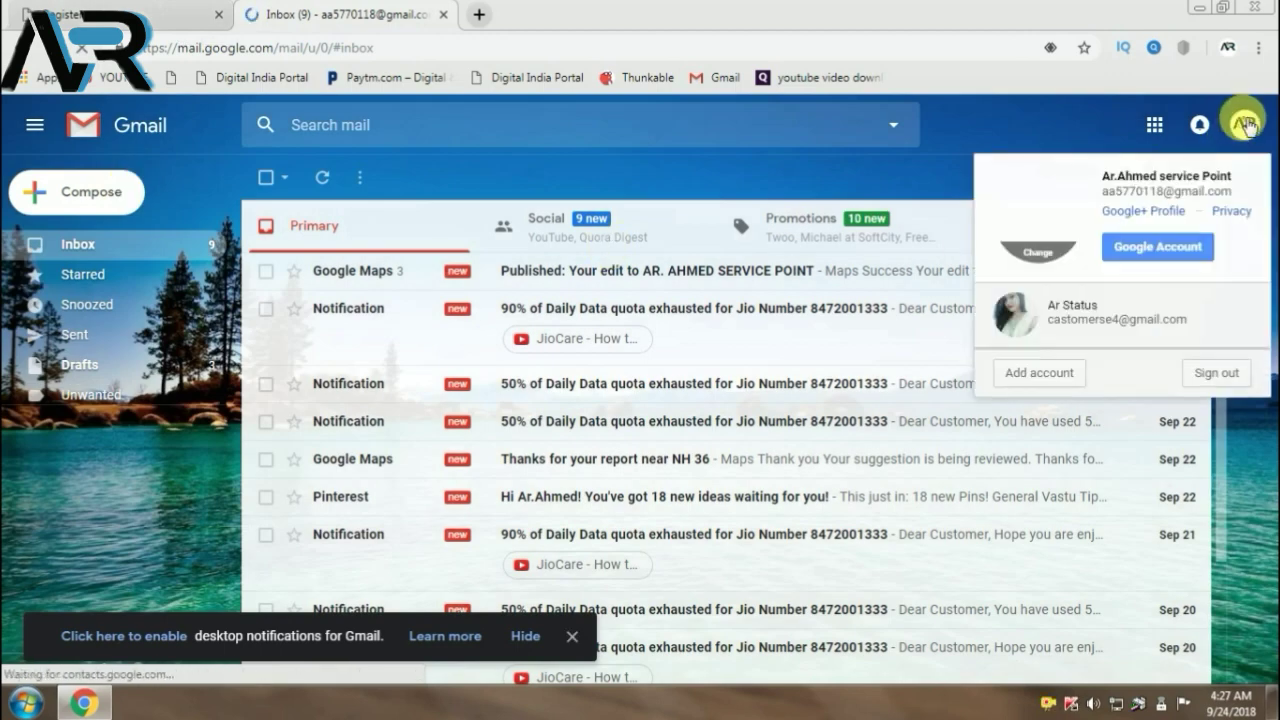
left_click(1094, 318)
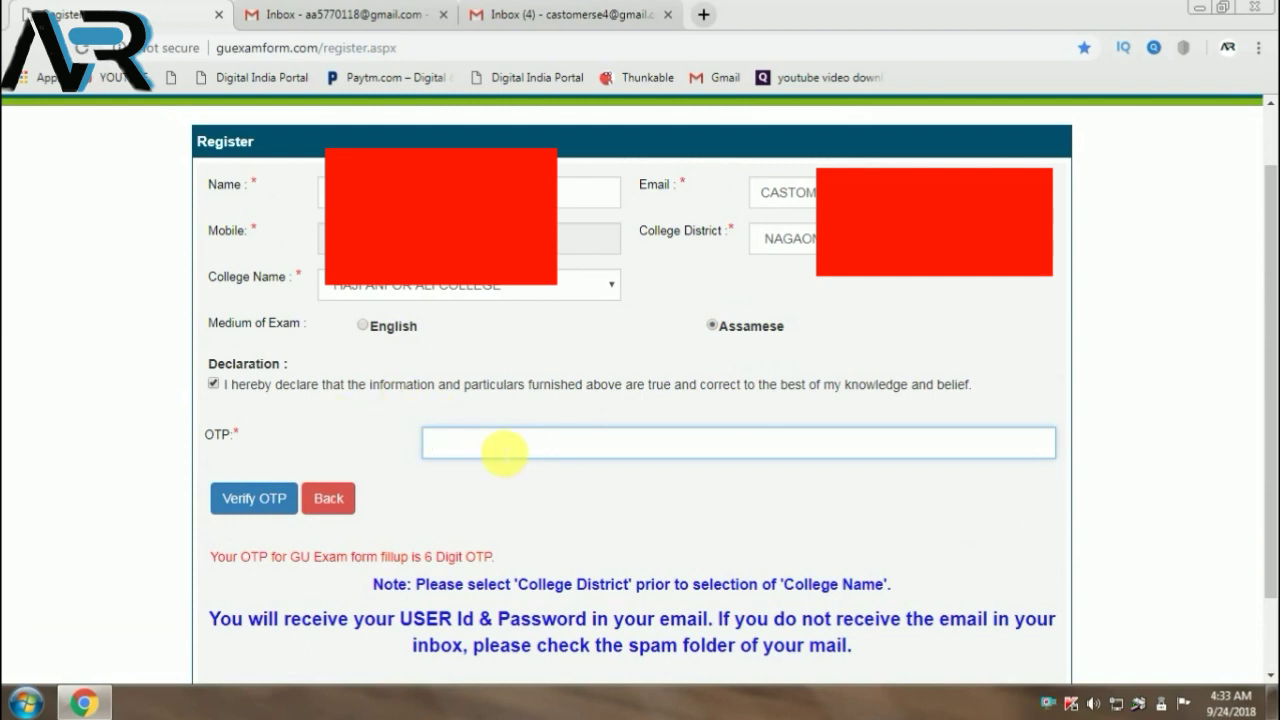
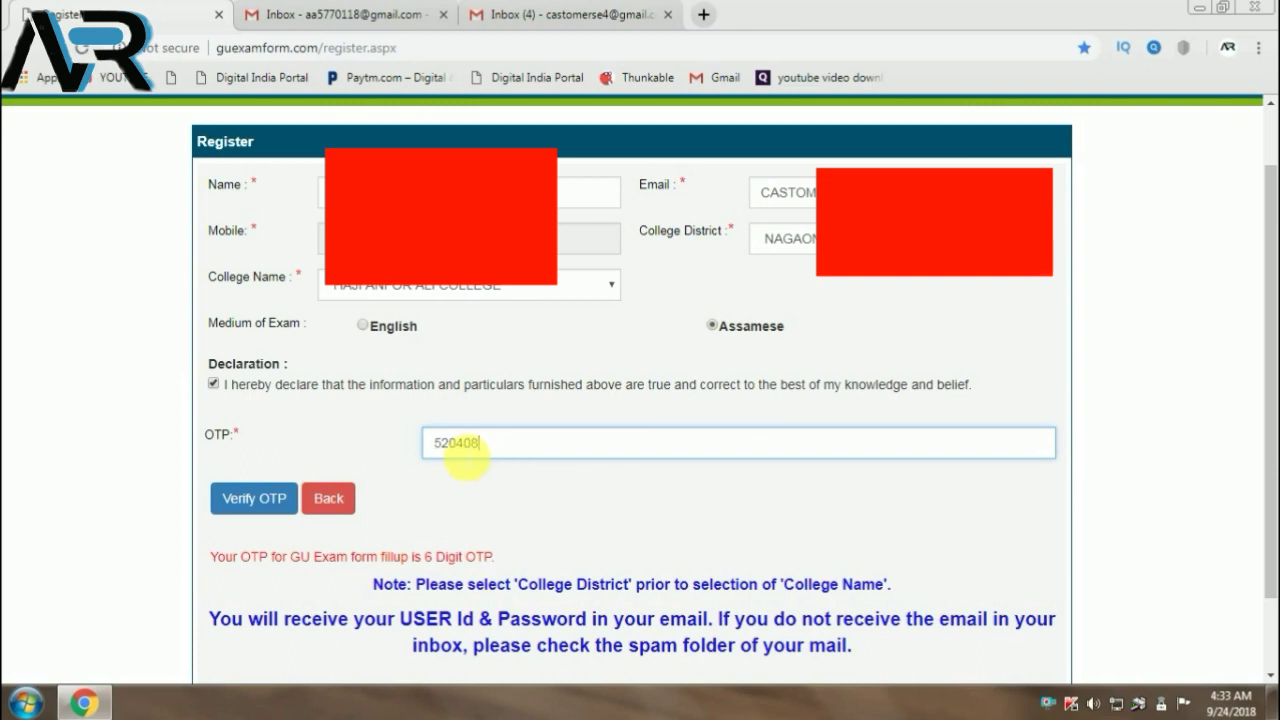
Enter the emailed OTP code and verify it to complete registration.
left_click(257, 500)
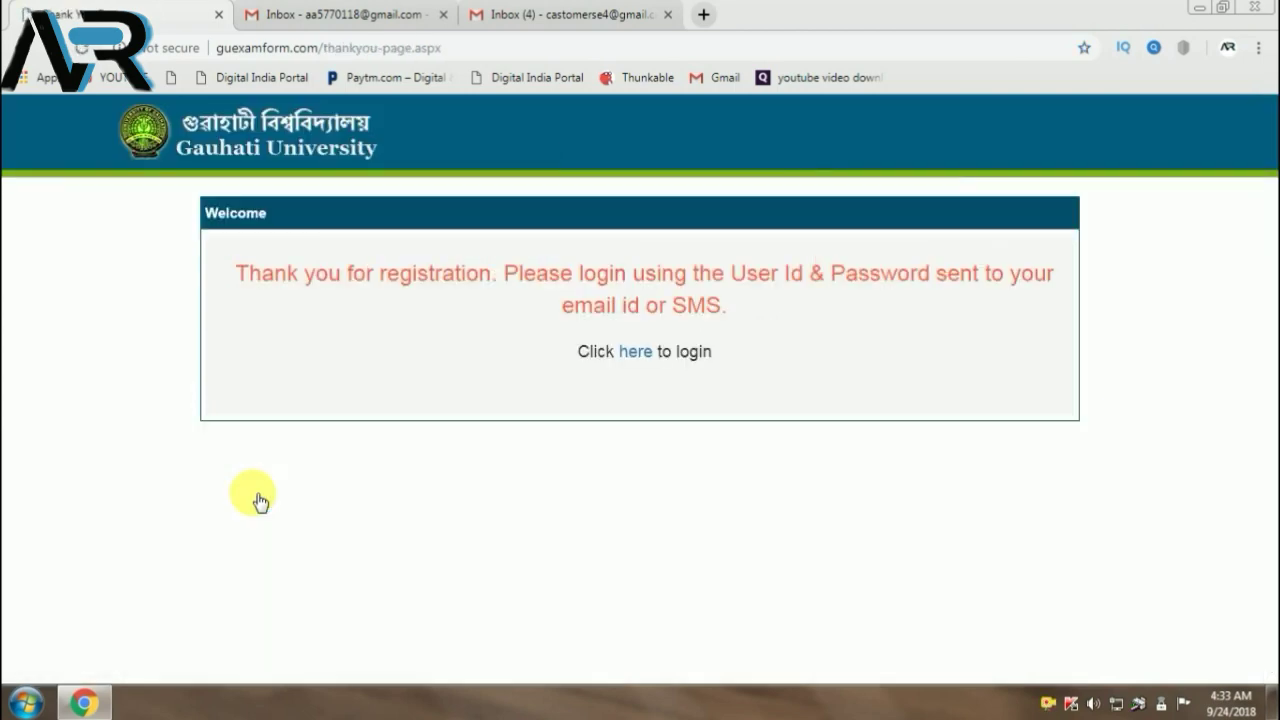
Open the portal's login page, then read the Gauhati University credentials email in the second Gmail inbox.
left_click(636, 352)
left_click(560, 16)
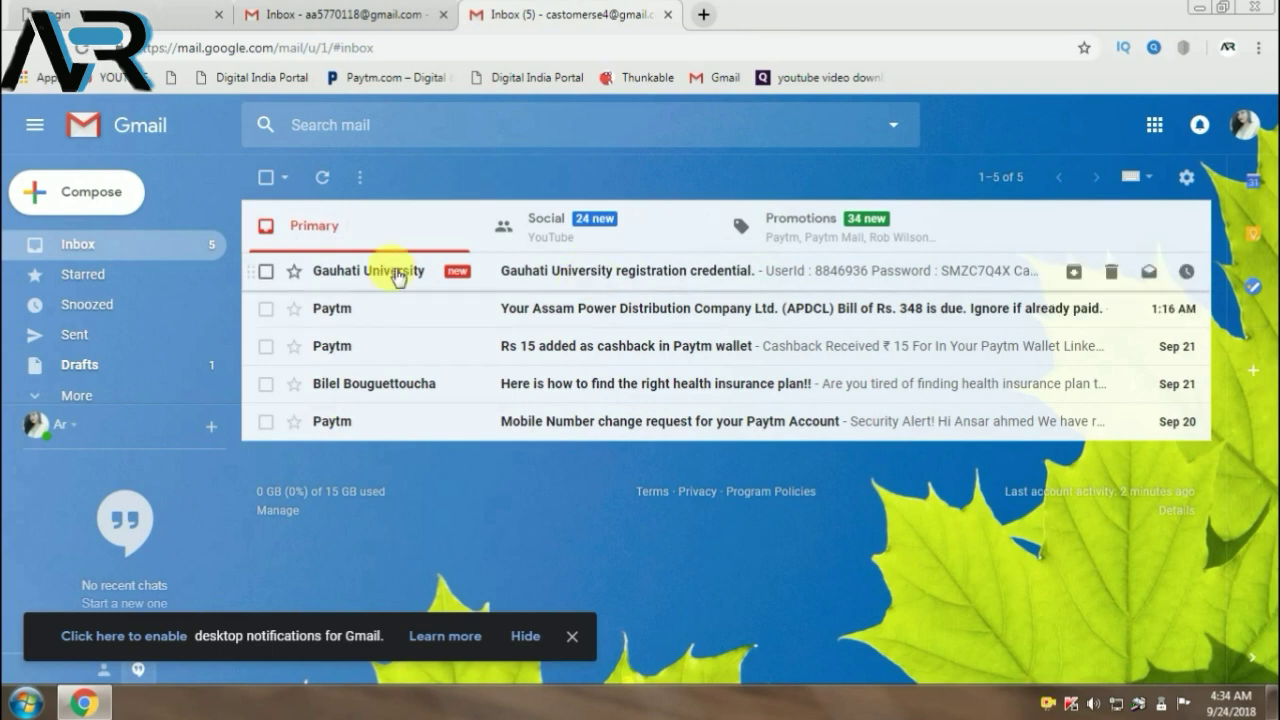
left_click(530, 272)
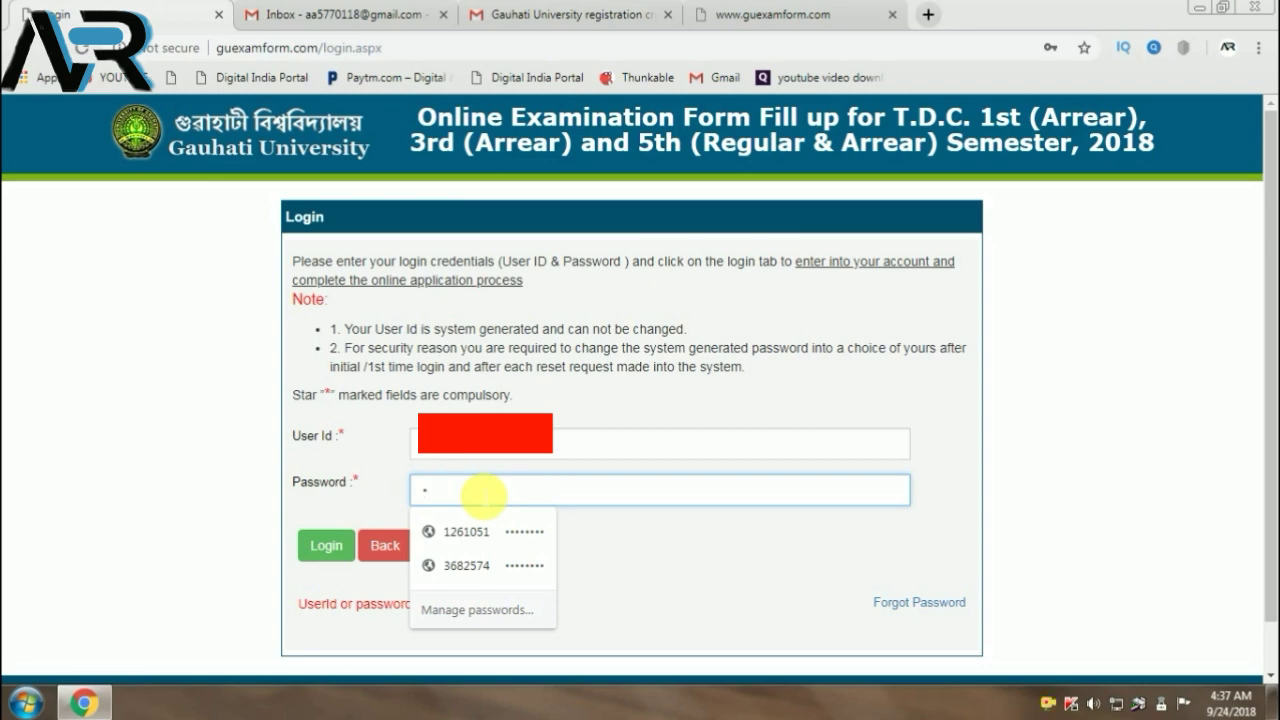
Log in with the emailed account password and dismiss Chrome's save-password prompt.
left_click(324, 547)
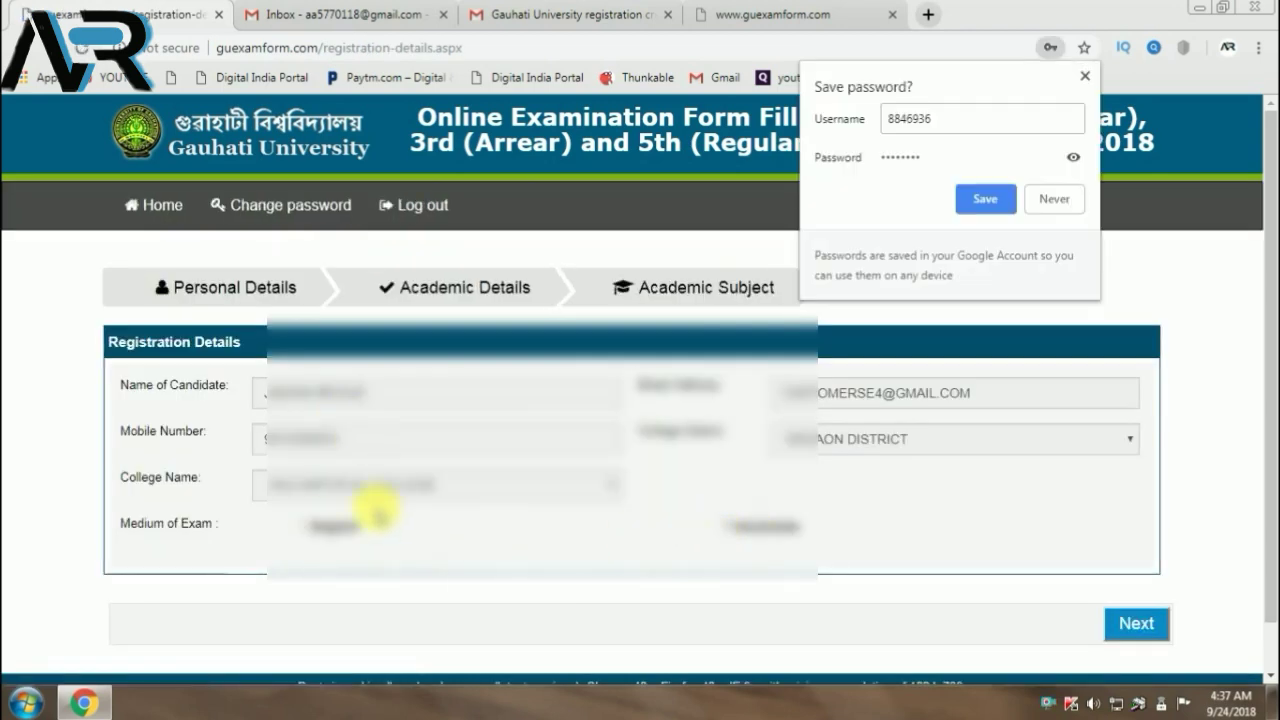
left_click(1018, 449)
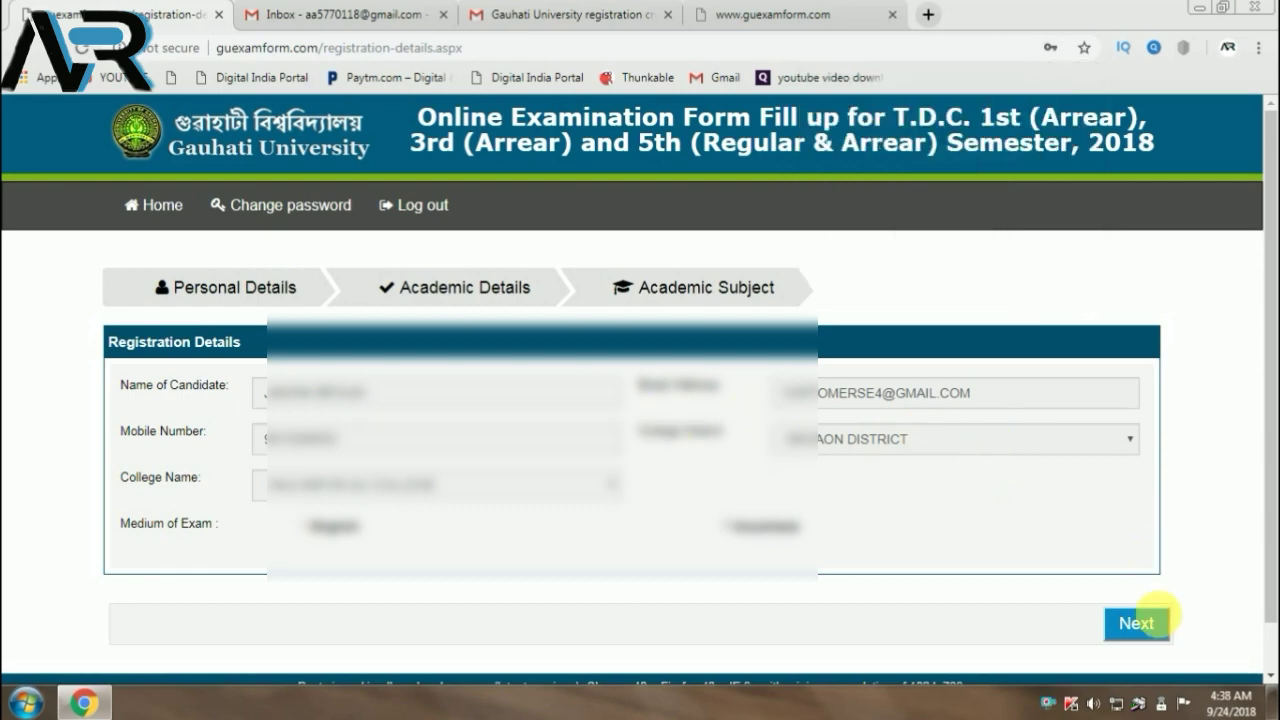
Set caste to General with both parents' names, and continue to Academic Details.
left_click(1150, 633)
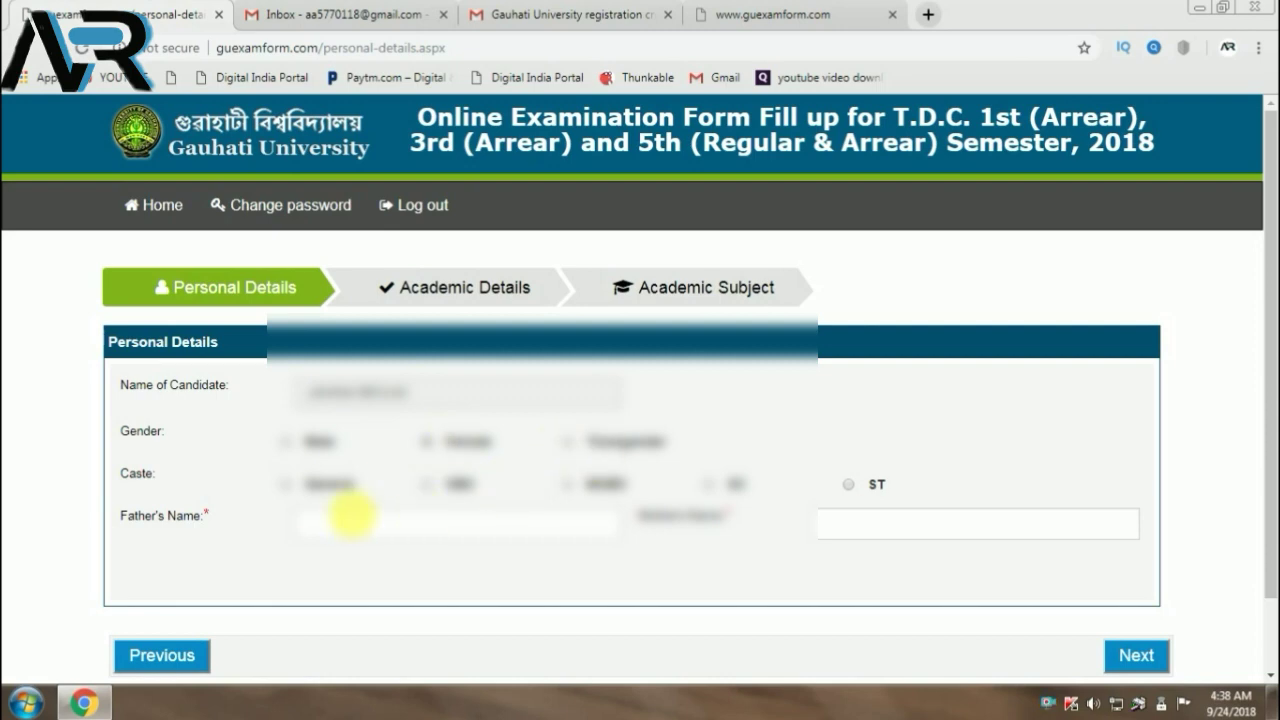
left_click(286, 485)
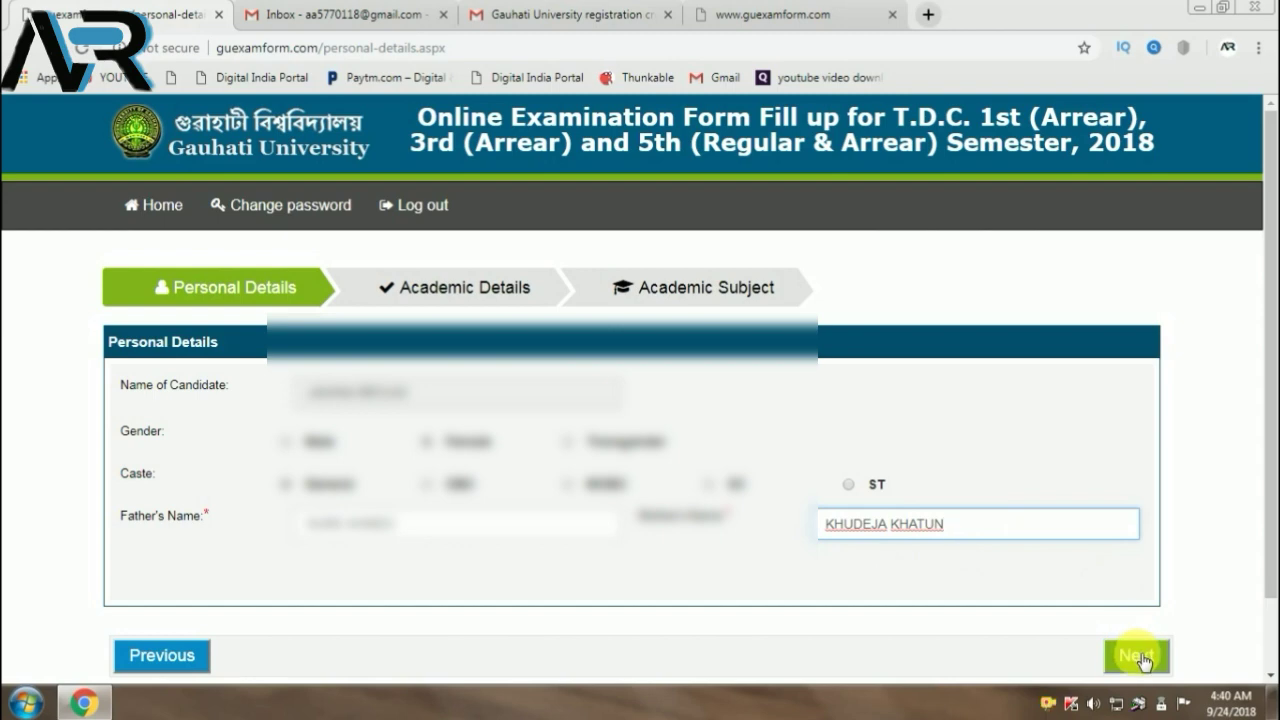
left_click(1138, 655)
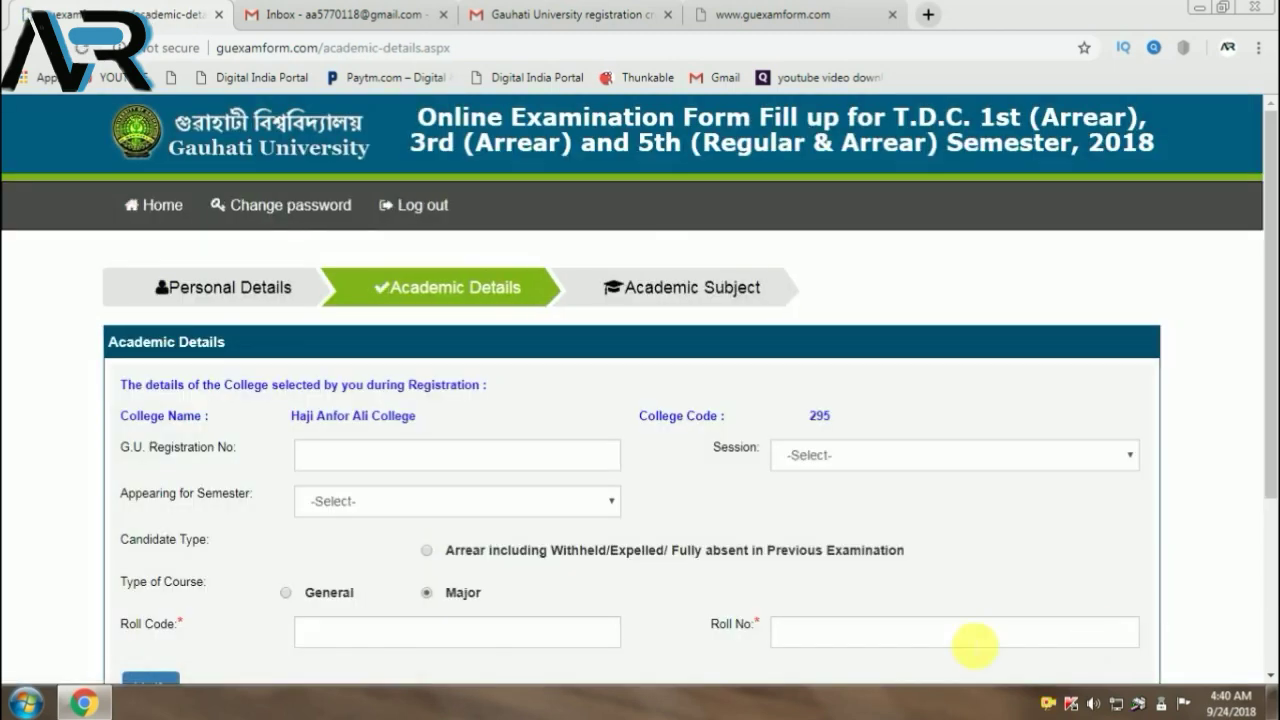
Enter the G.U. Registration No, then choose session 2016-17, semester 5, Regular and General.
scroll(457, 586, "down", 2)
left_click(330, 267)
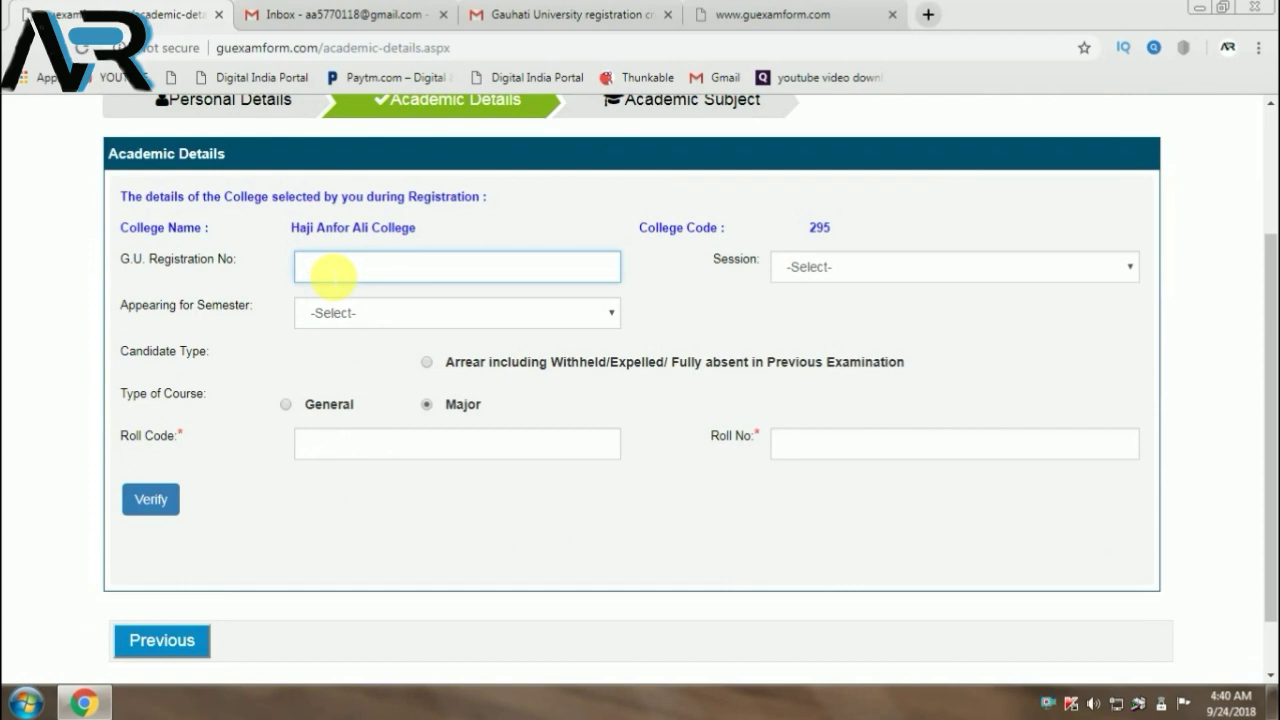
type("255")
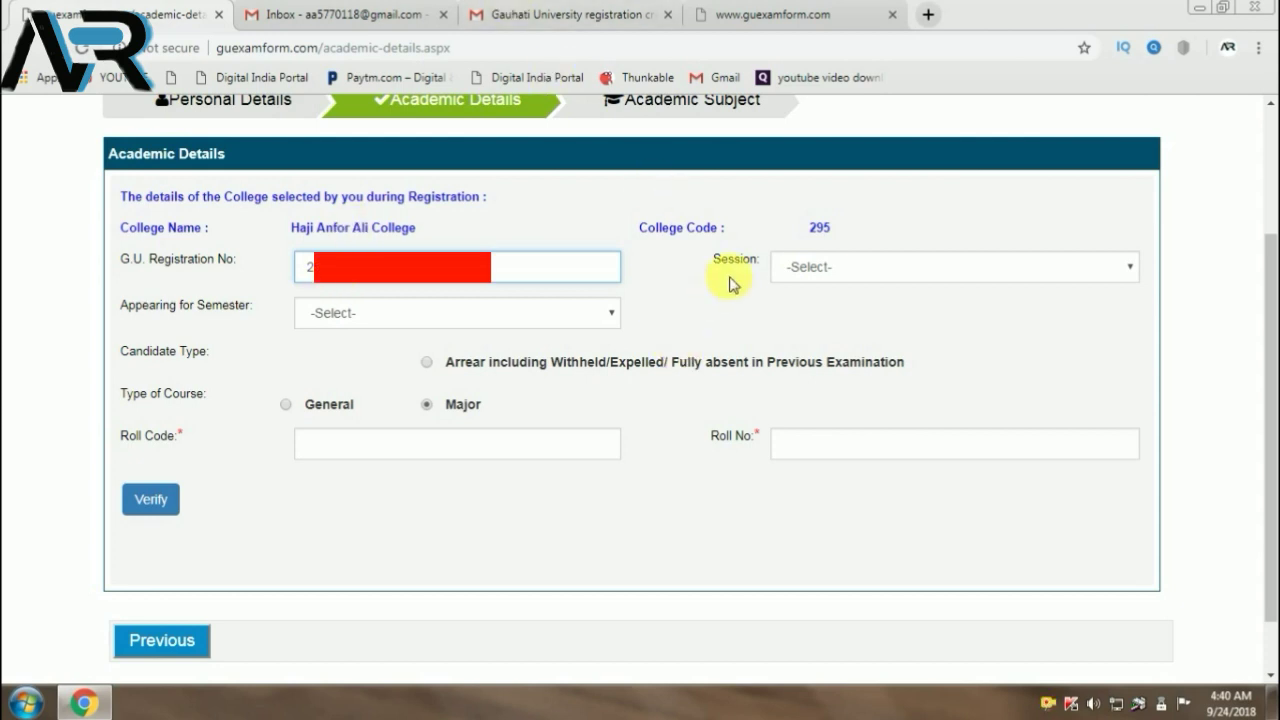
left_click(845, 266)
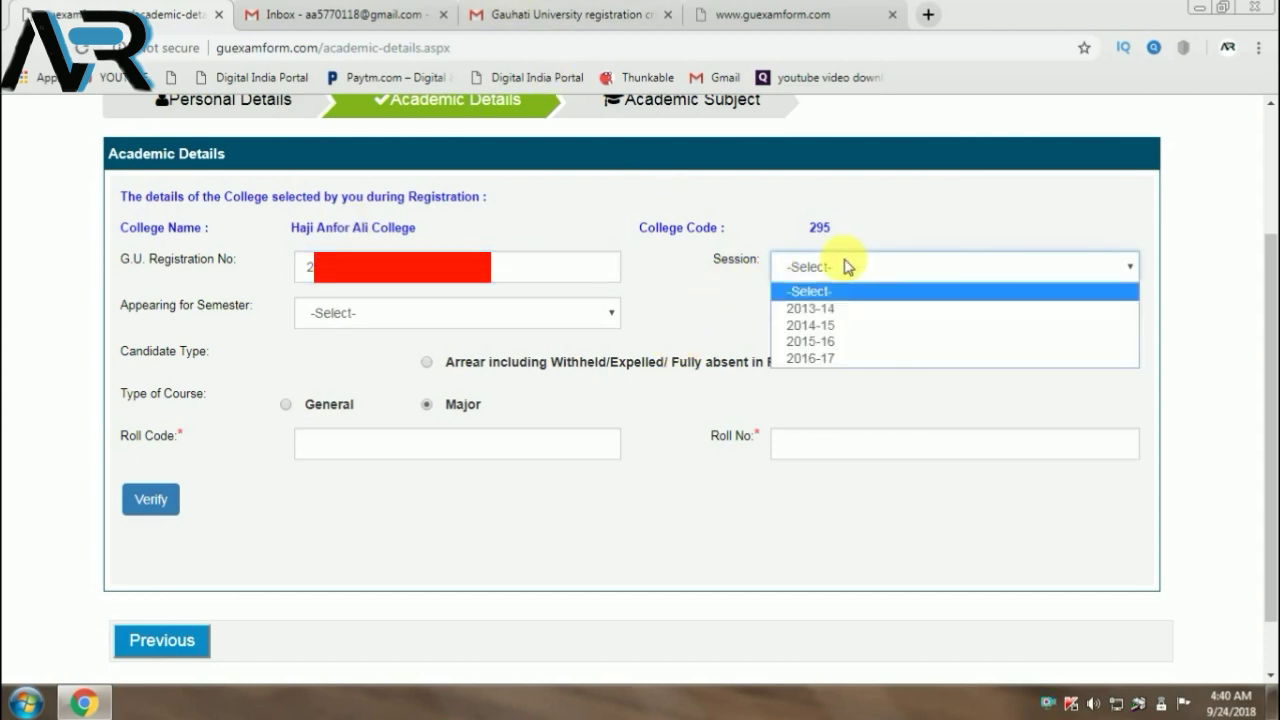
left_click(855, 369)
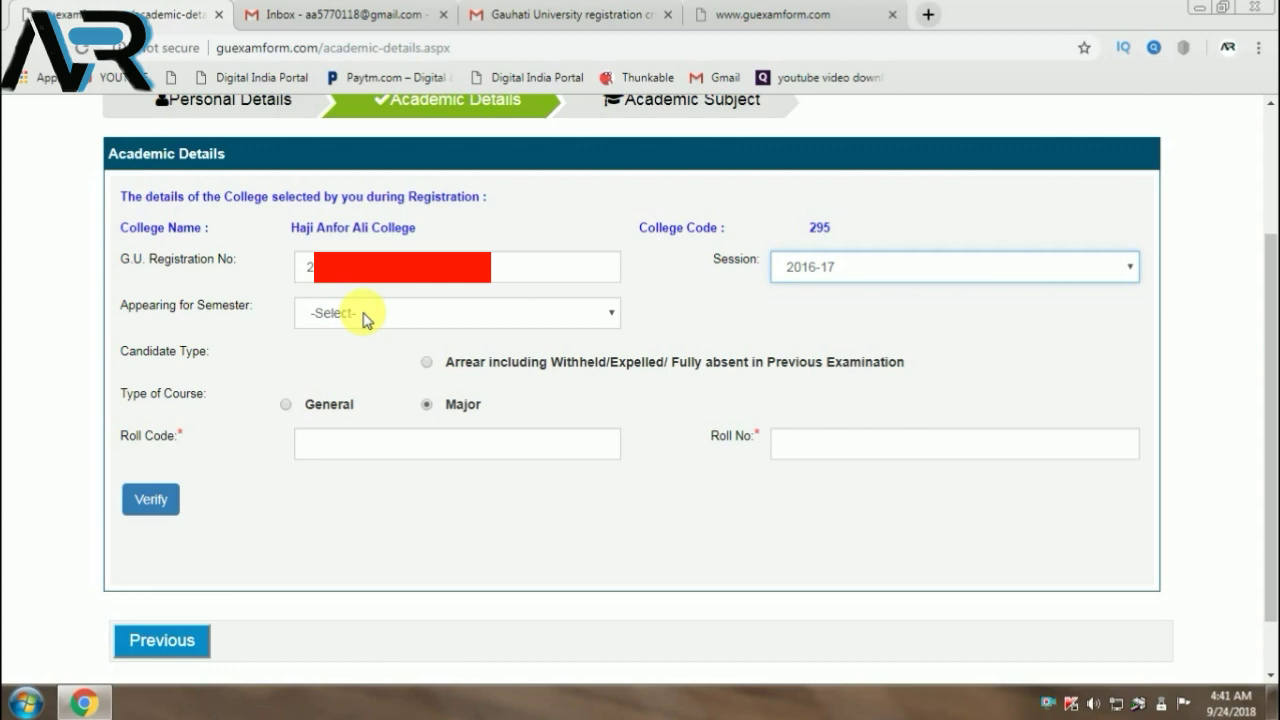
left_click(366, 317)
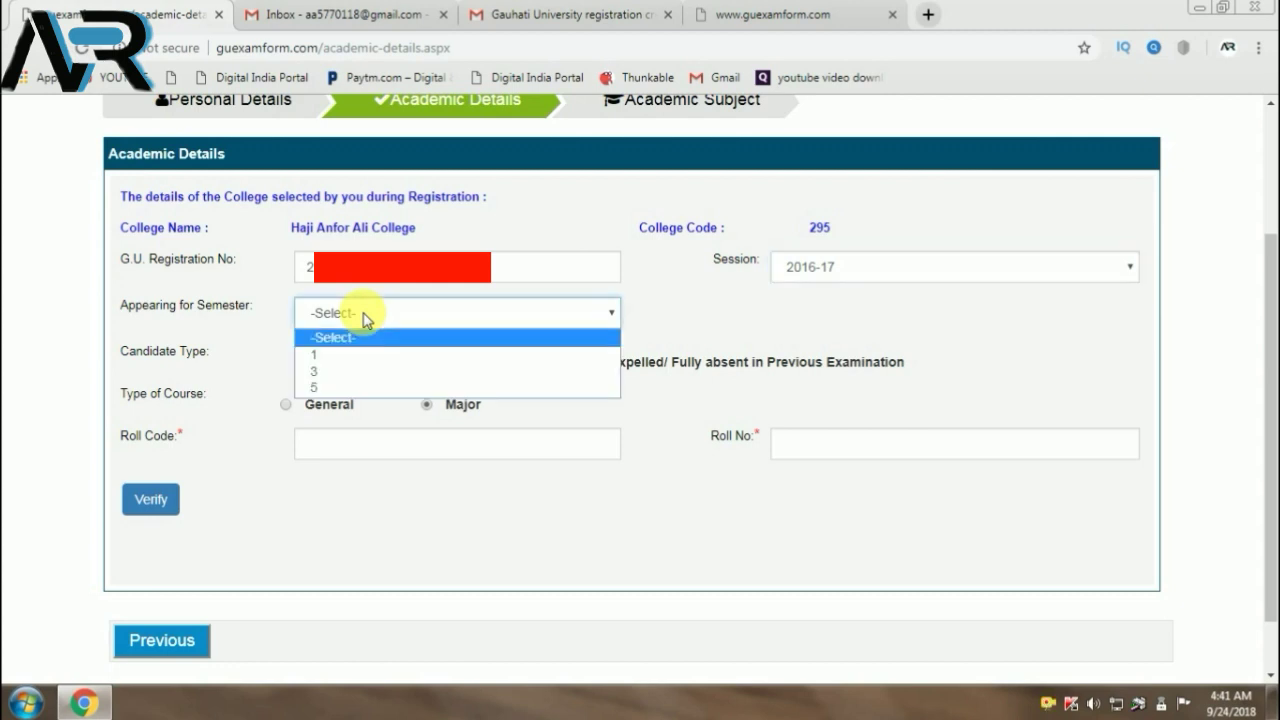
left_click(322, 387)
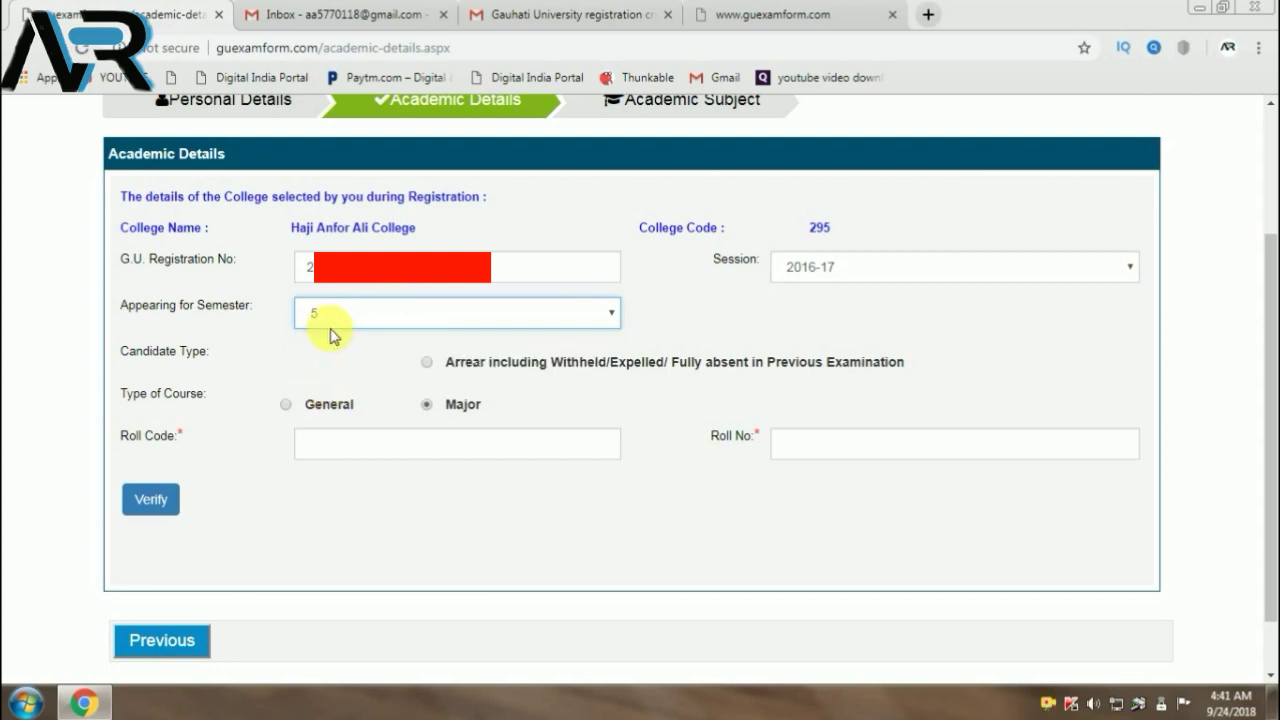
left_click(323, 384)
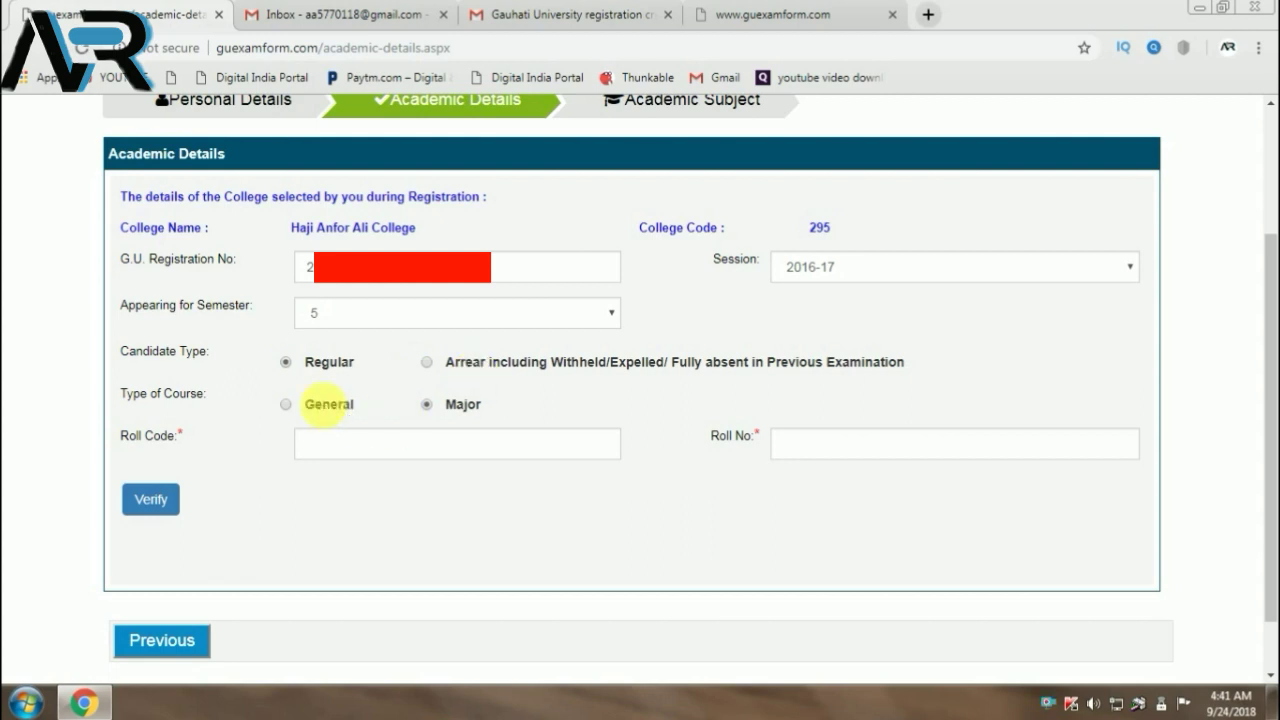
left_click(287, 406)
Enter the roll code and roll number, verify them, and confirm the candidate name.
left_click(326, 458)
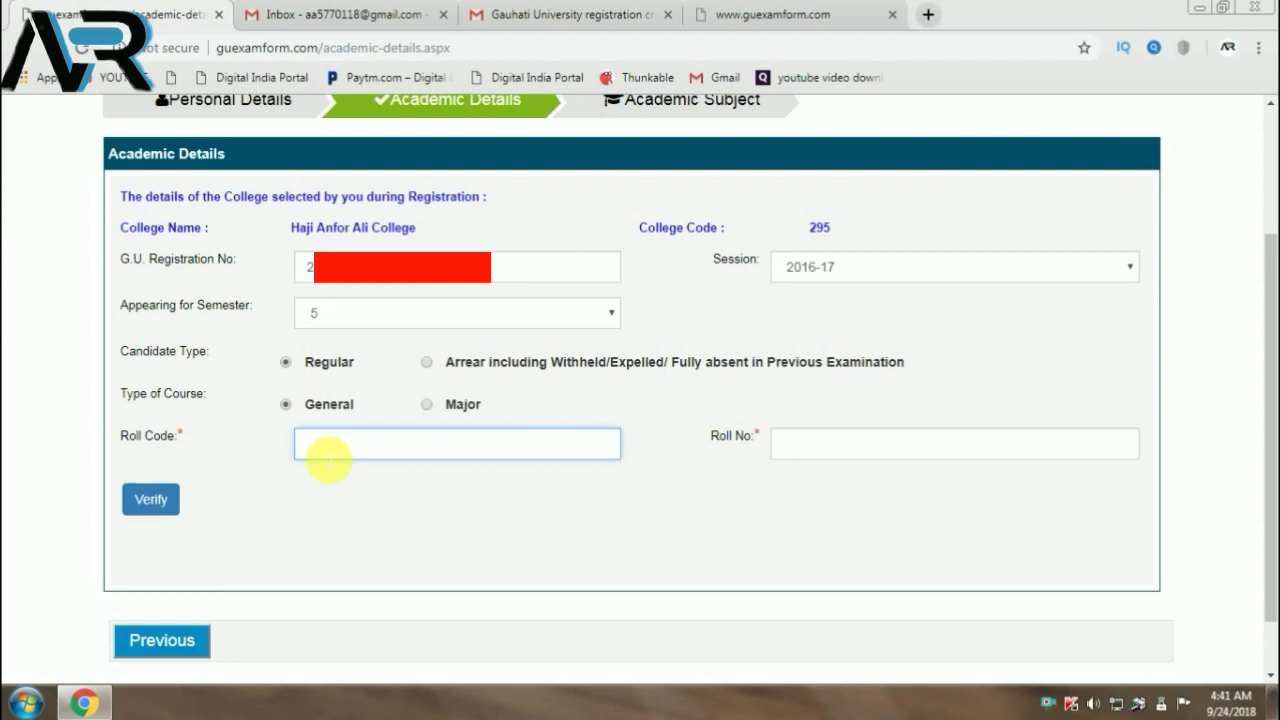
type("A-162")
left_click(777, 447)
type("02")
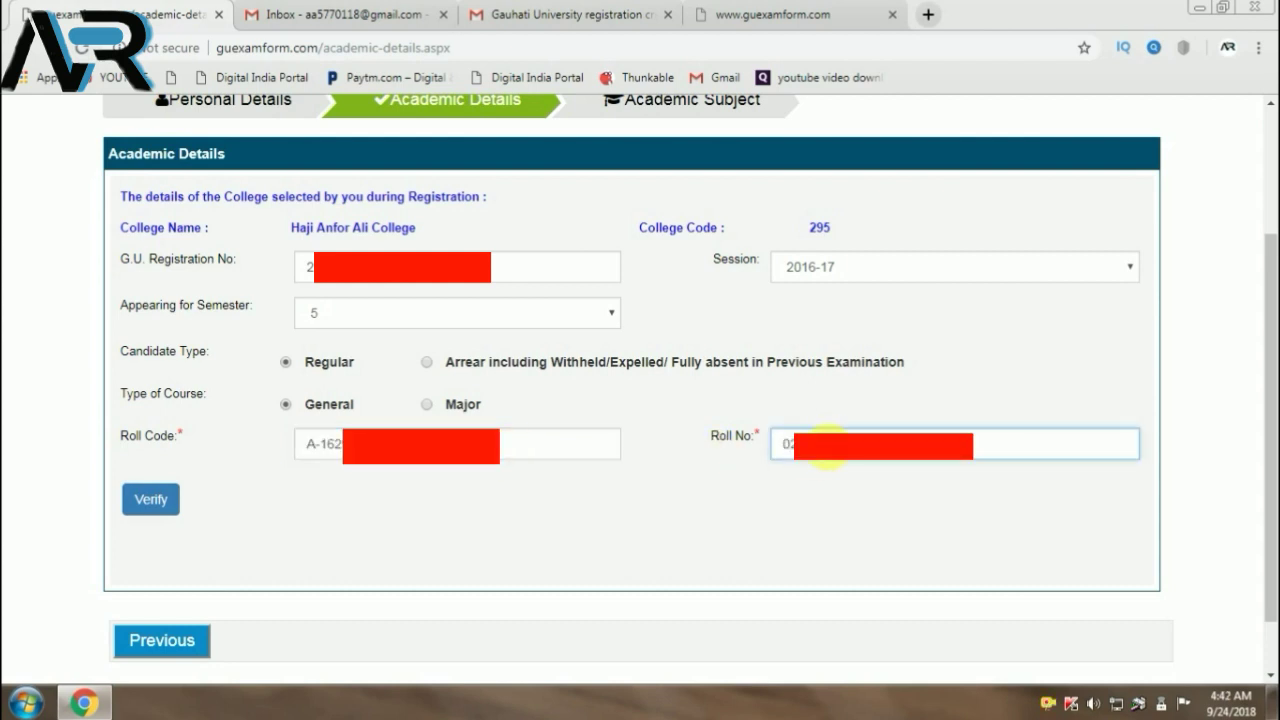
left_click(150, 498)
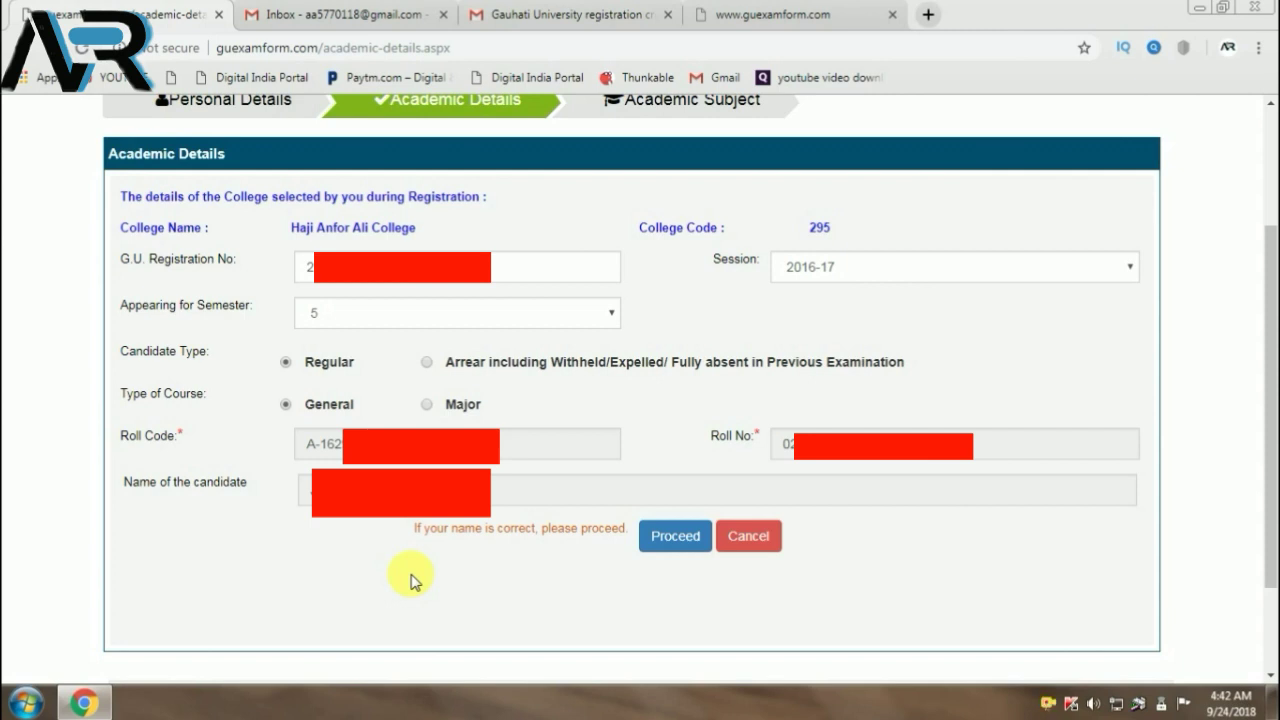
left_click(672, 536)
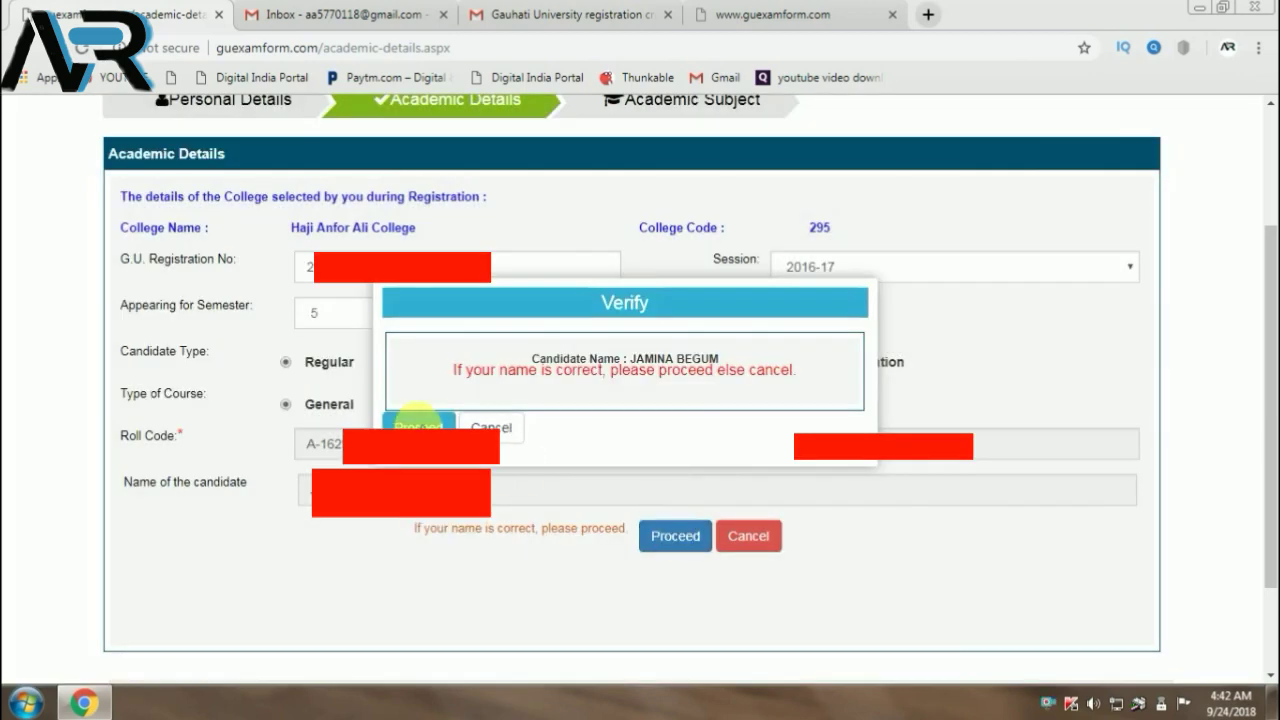
left_click(418, 426)
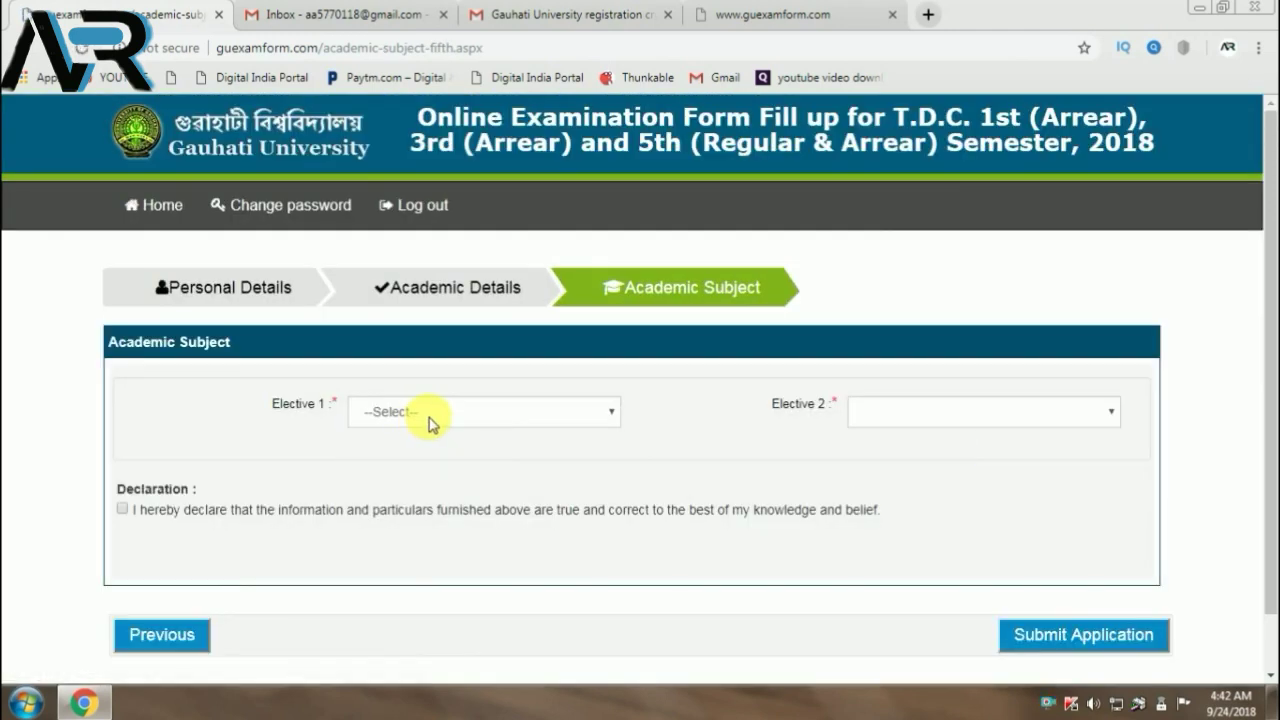
Pick Political Science and Education as electives, accept the declaration, and submit.
left_click(440, 418)
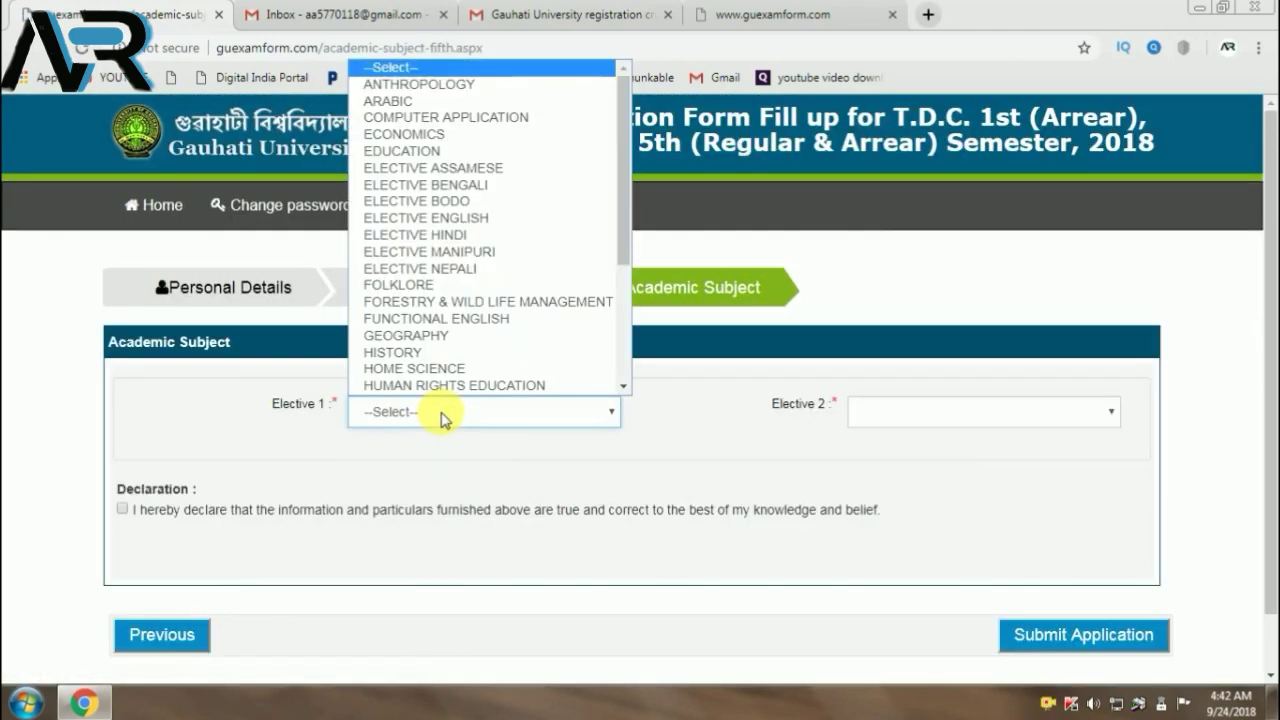
left_click(442, 418)
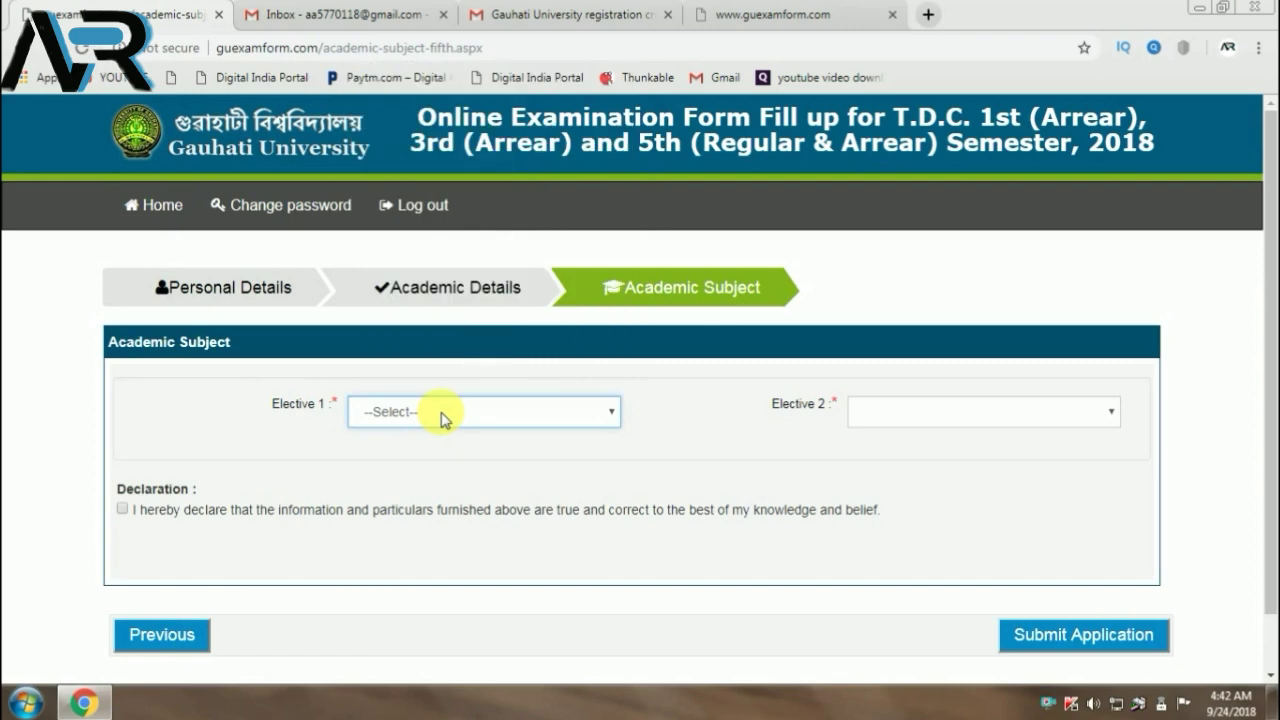
left_click(443, 418)
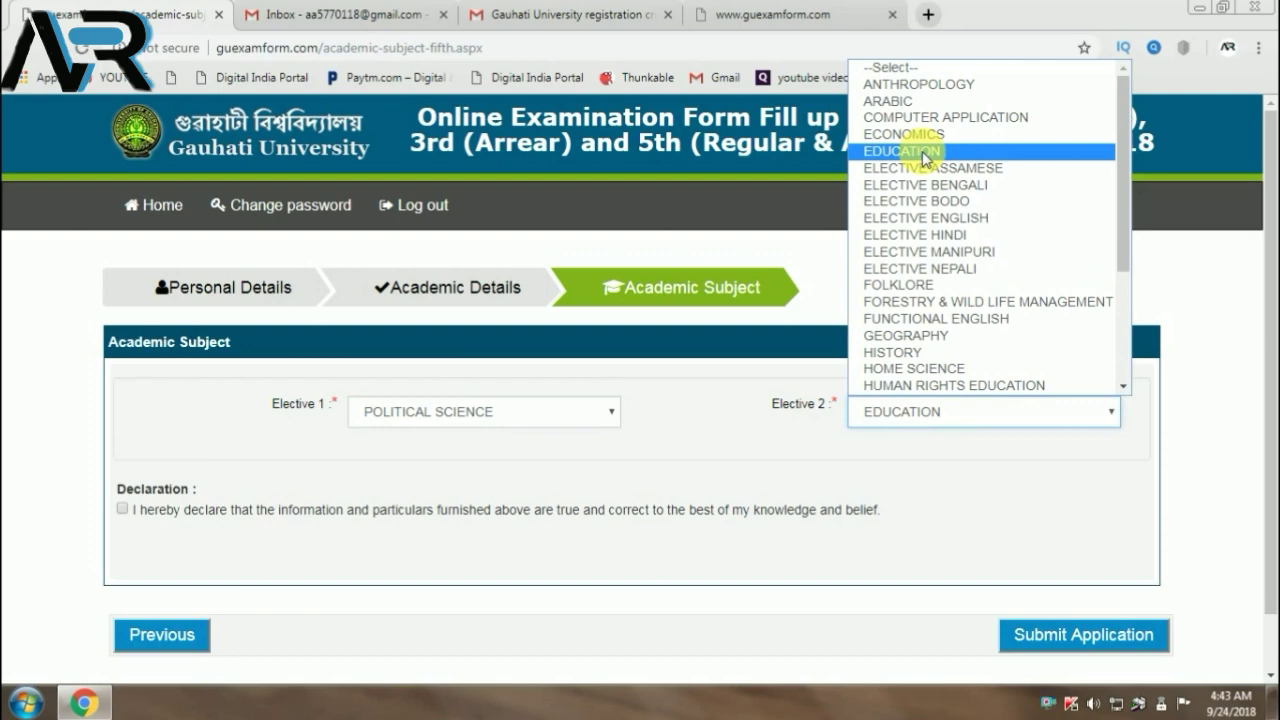
left_click(924, 152)
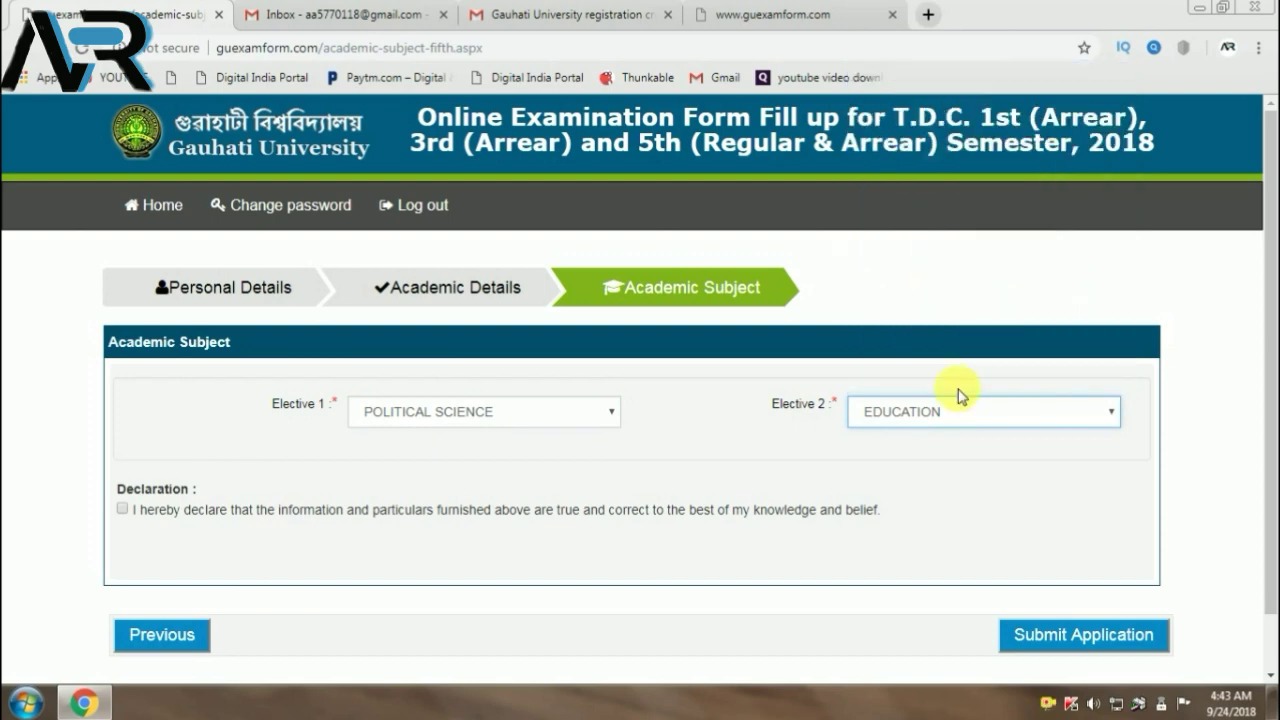
left_click(121, 513)
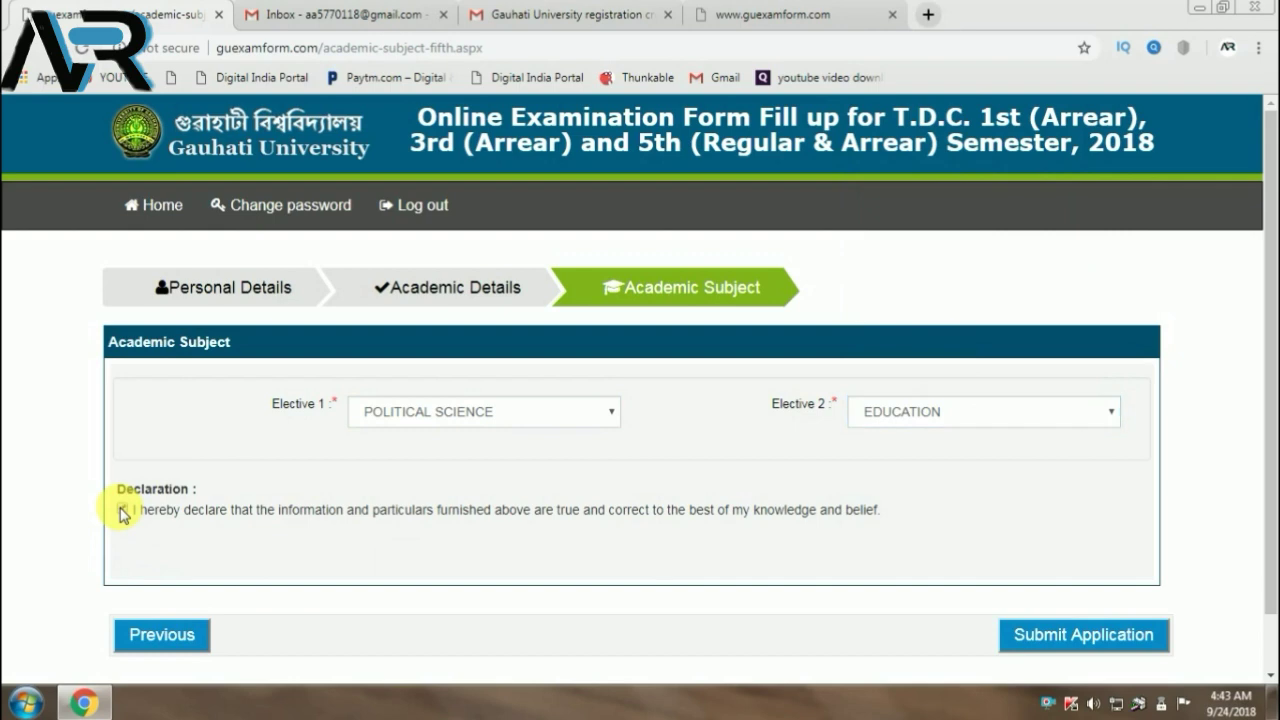
left_click(1046, 650)
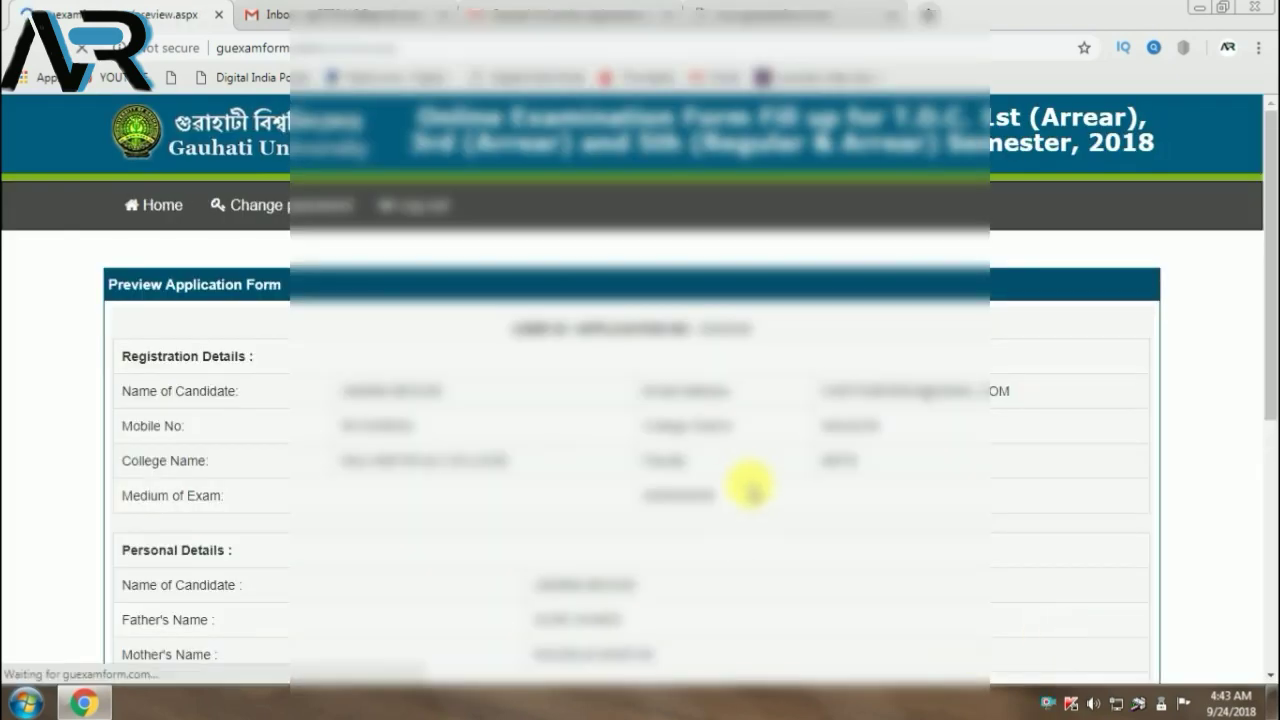
Download the fee challan as a PDF, then download the application form.
scroll(750, 488, "down", 5)
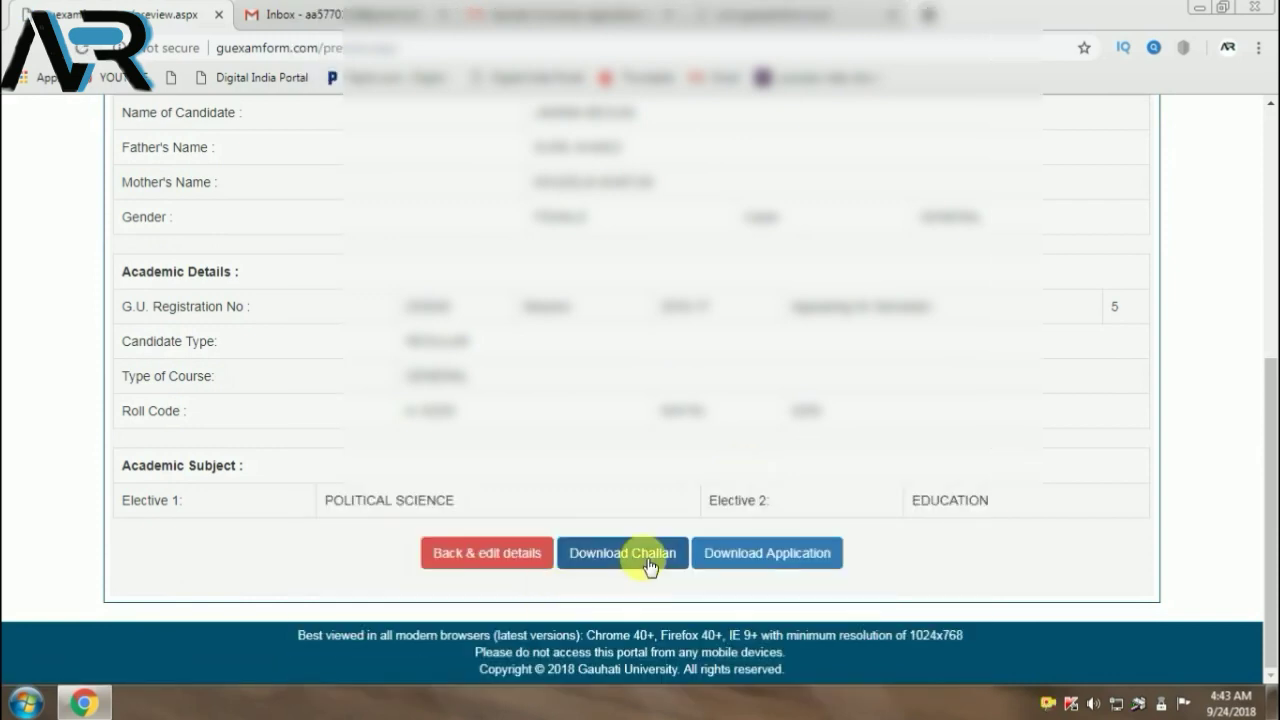
left_click(646, 557)
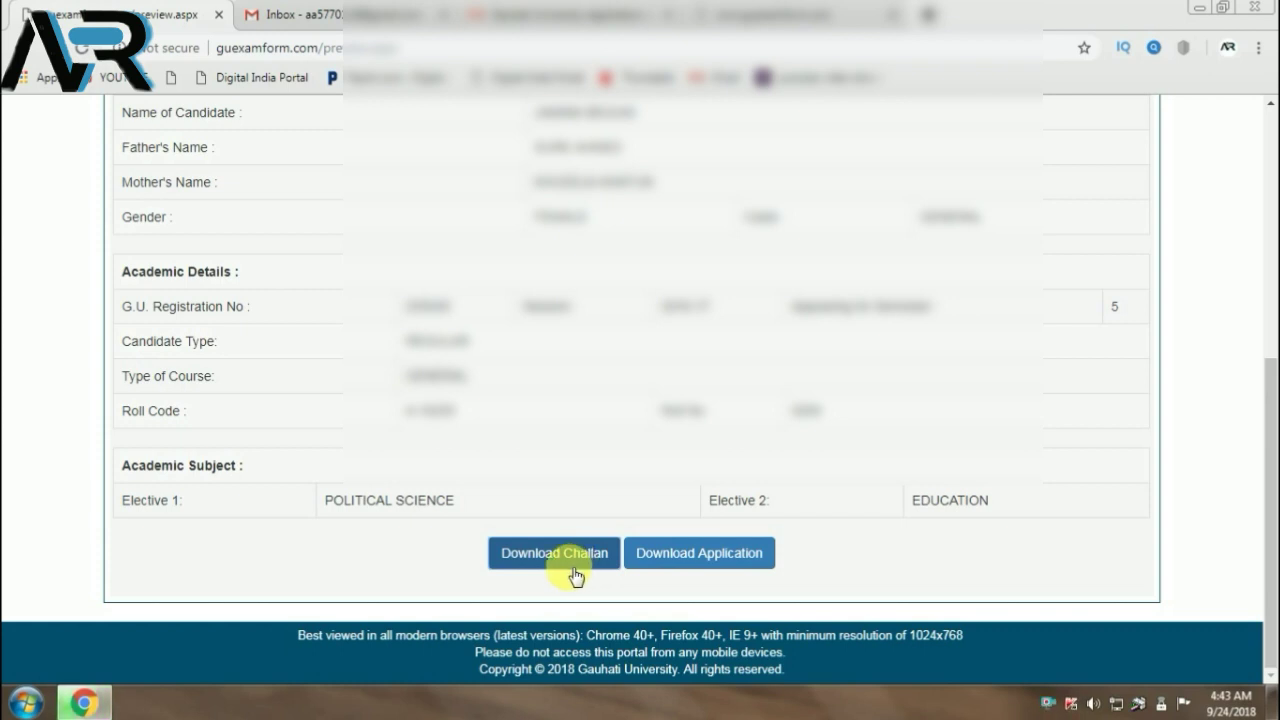
left_click(573, 569)
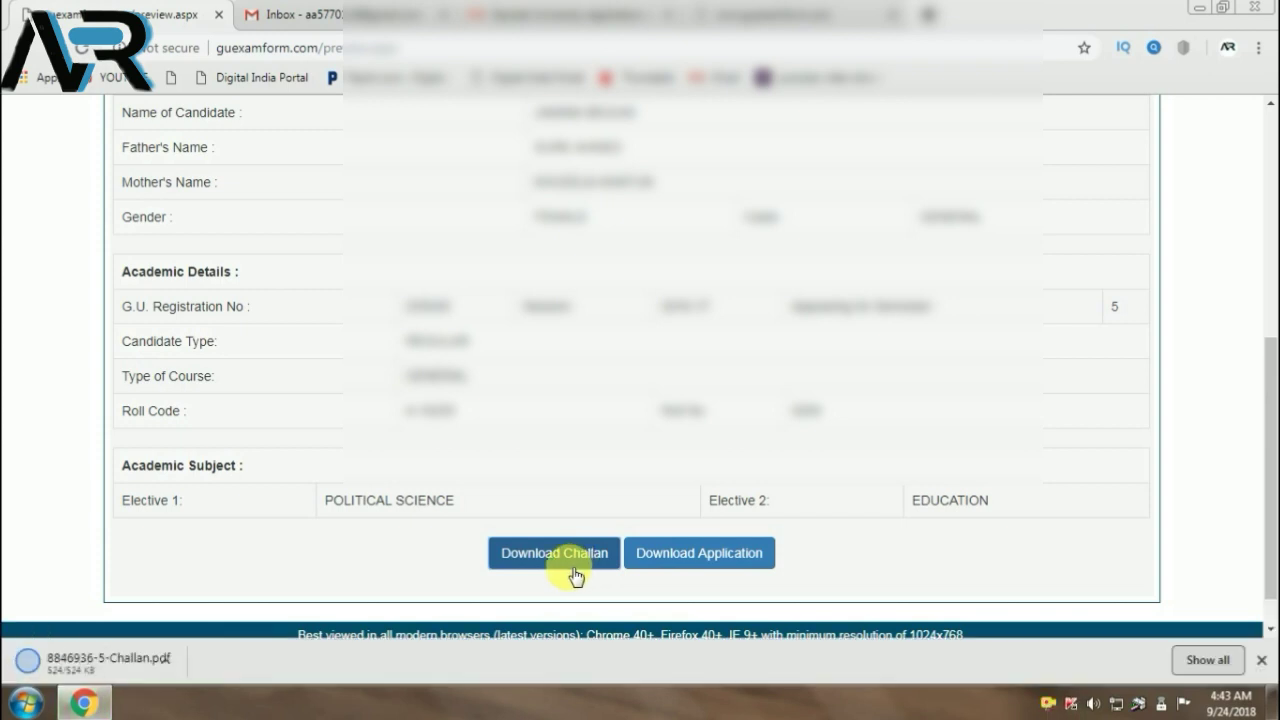
left_click(708, 557)
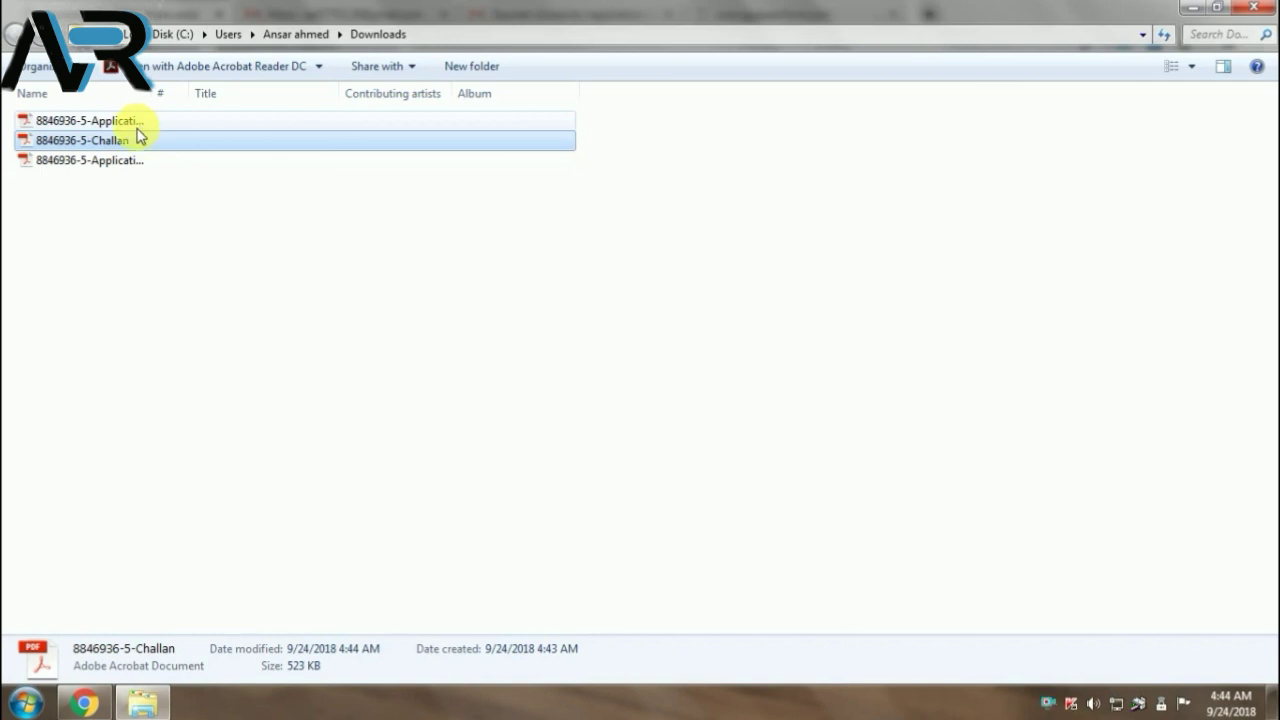
Open the Challan PDF from the Downloads folder in Adobe Acrobat Reader DC.
double_click(226, 147)
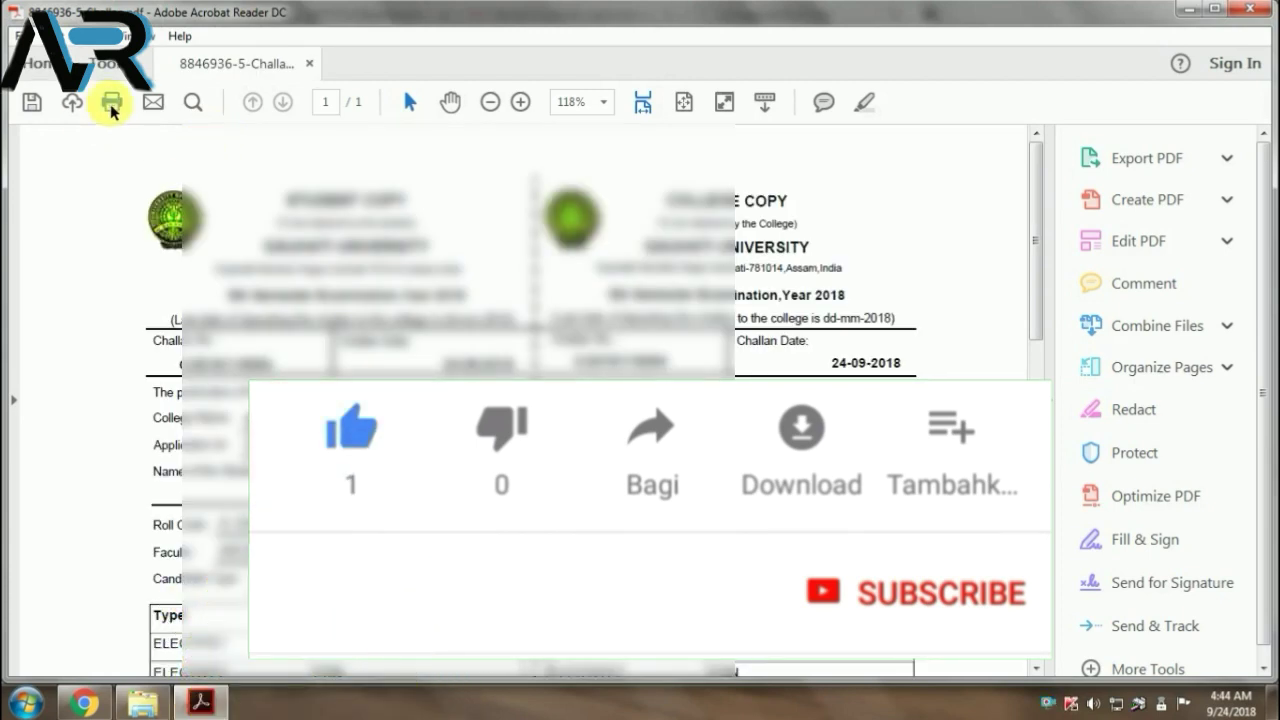
Print the challan PDF from Acrobat Reader on the EPSON L380 Series printer.
left_click(112, 104)
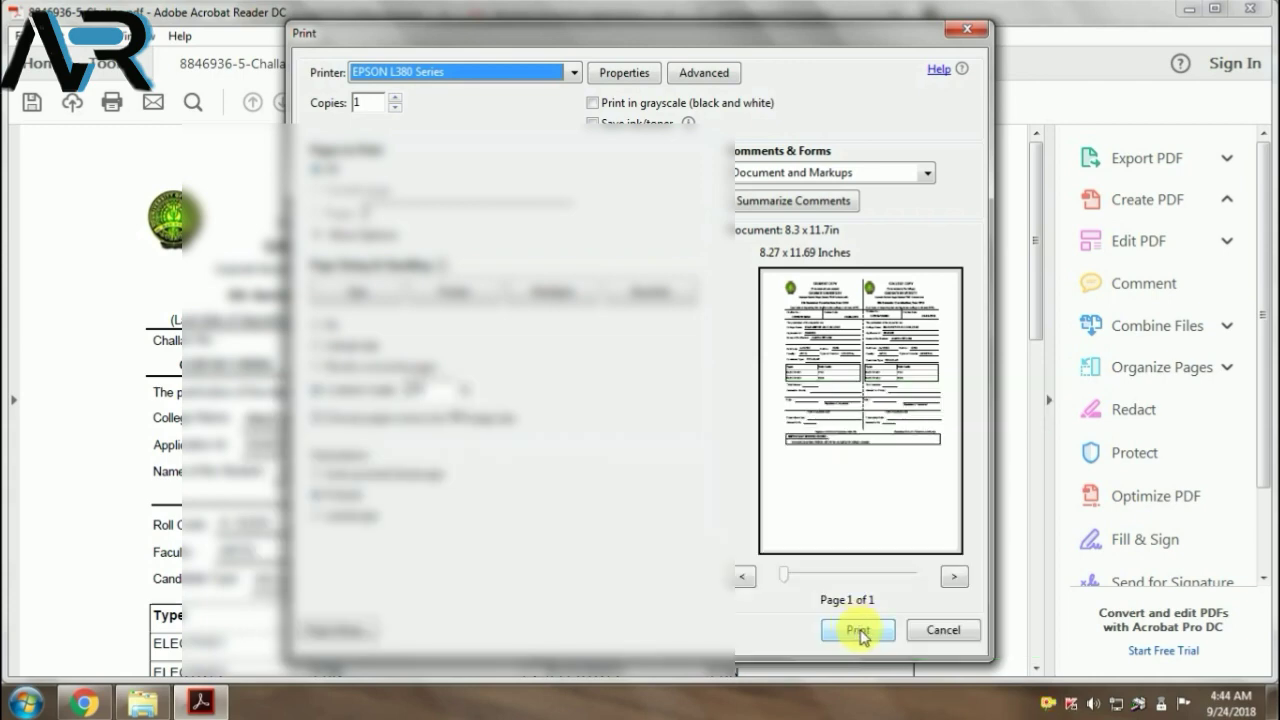
left_click(857, 630)
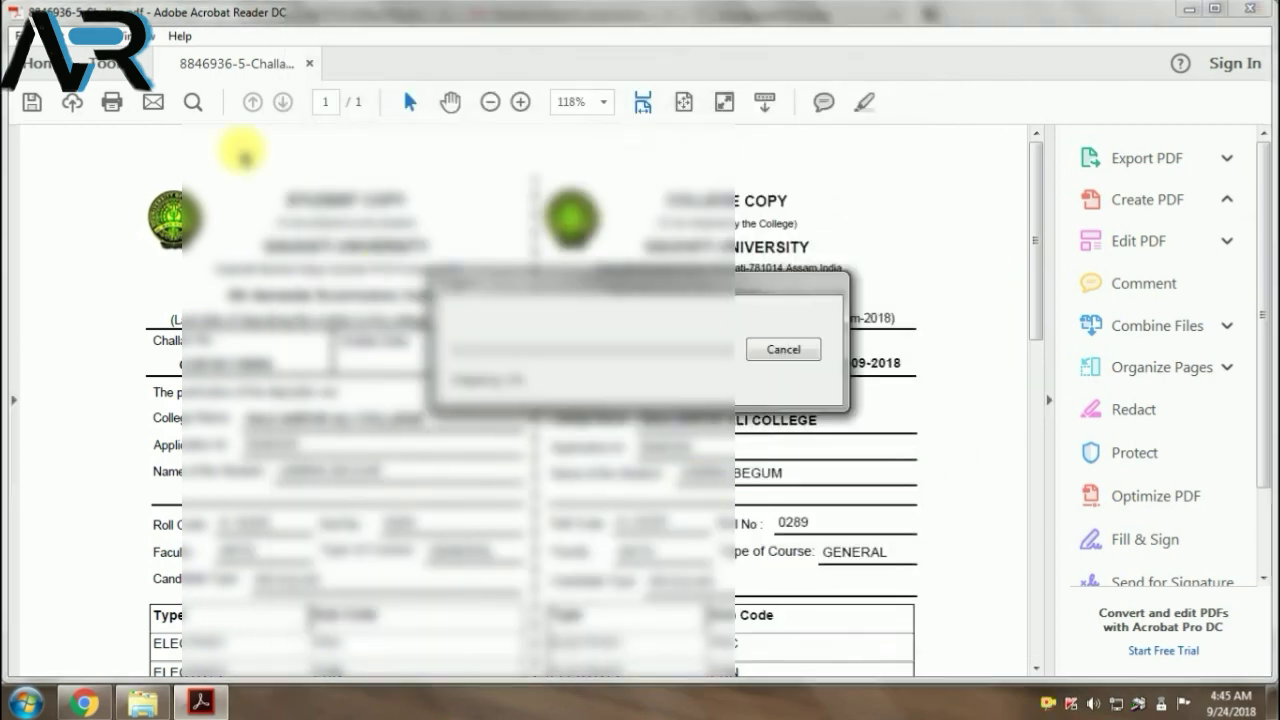